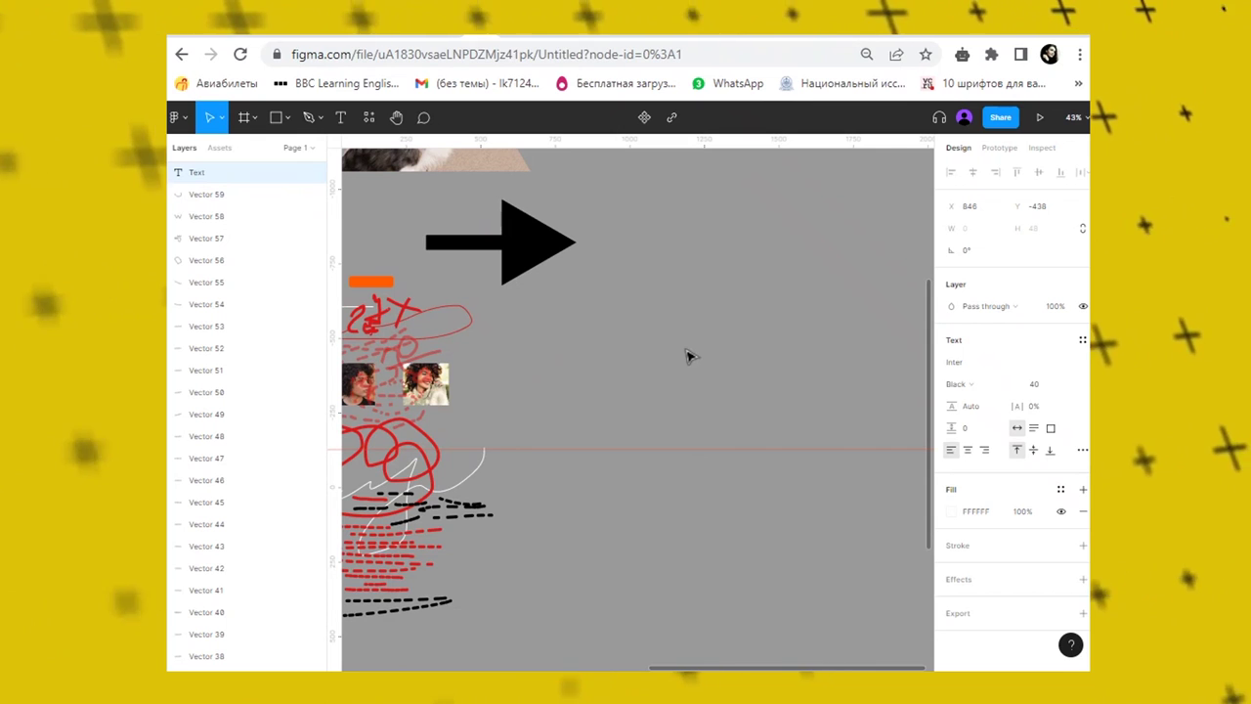
Finish typing 'Галерея' as a text layer on the canvas.
{"action": "type", "text": "Галерея"}
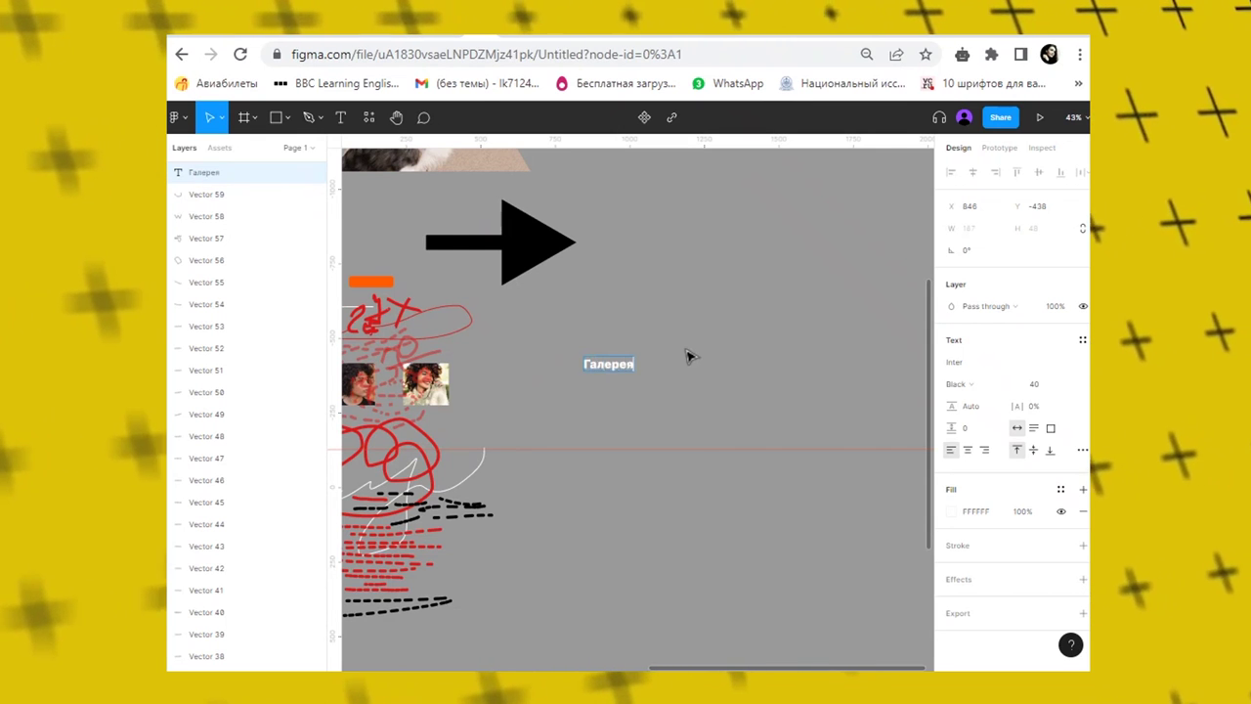
{"action": "key", "text": "Escape"}
{"action": "key", "text": "shift+2"}
Change the Галерея fill from white to black and nudge it up and right.
{"action": "left_click", "coordinate": [952, 511]}
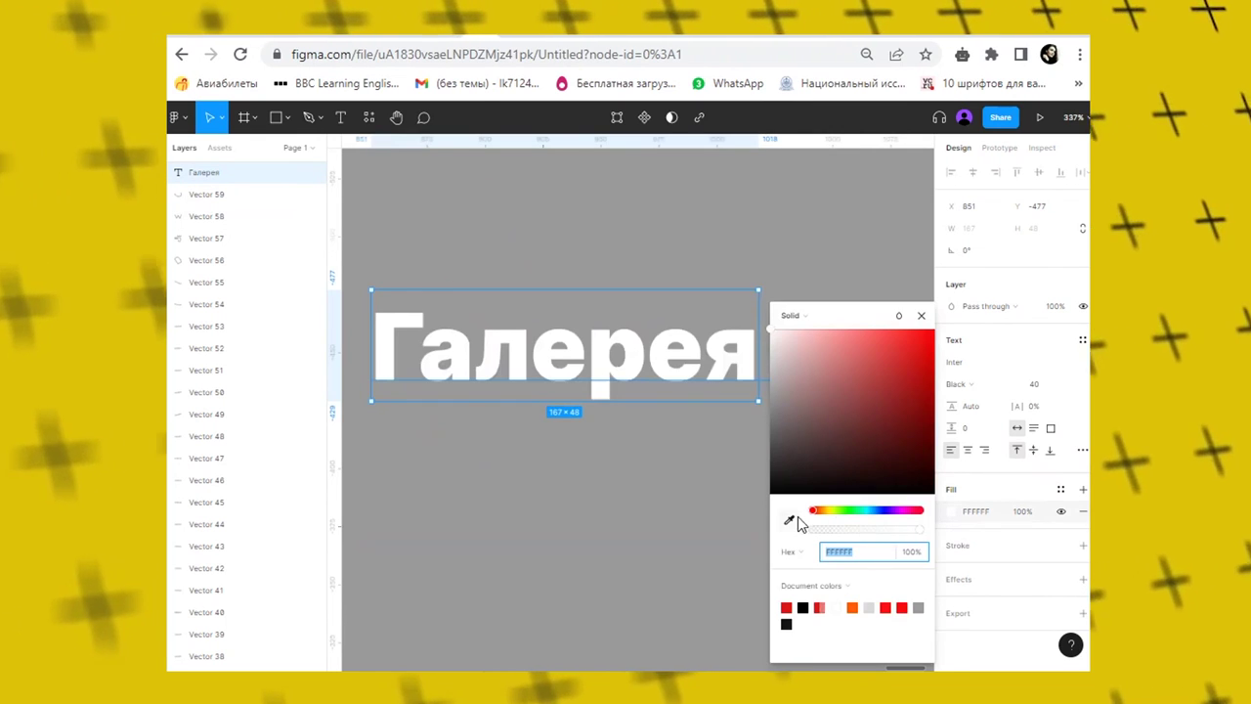
{"action": "left_click_drag", "start_coordinate": [771, 330], "coordinate": [749, 553]}
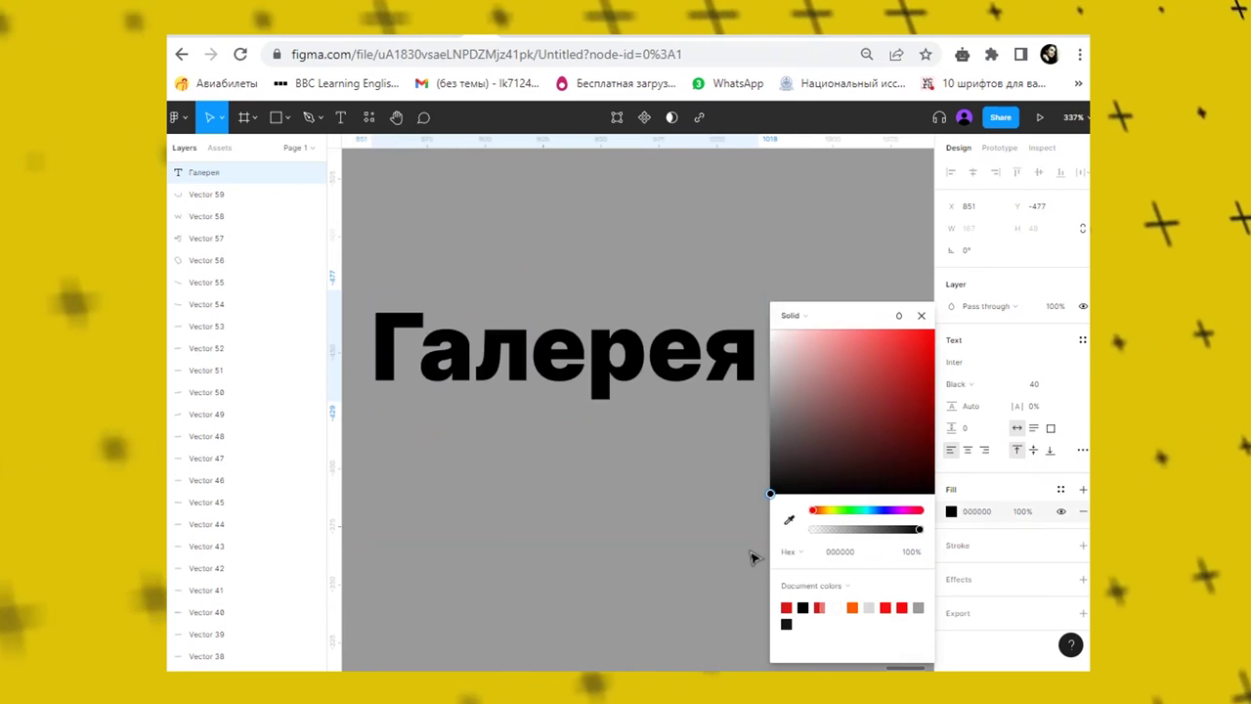
{"action": "left_click", "coordinate": [922, 316]}
{"action": "key", "text": "Escape"}
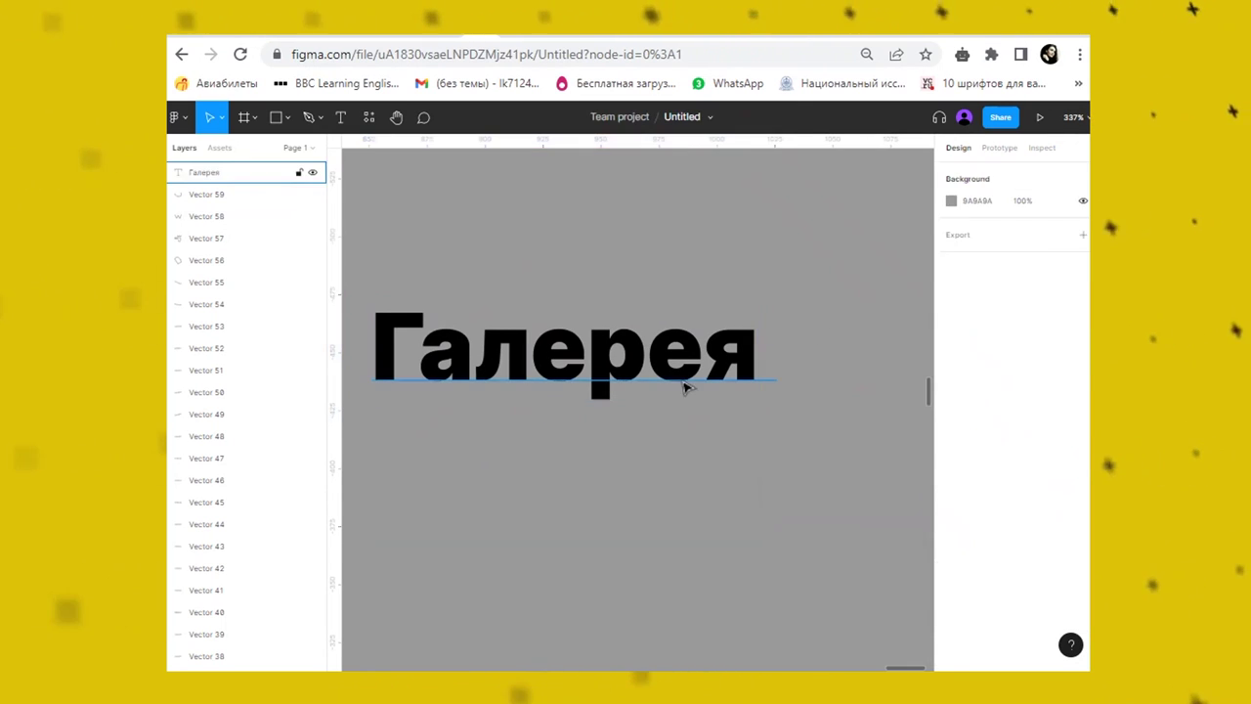
{"action": "left_click_drag", "start_coordinate": [731, 362], "coordinate": [743, 347]}
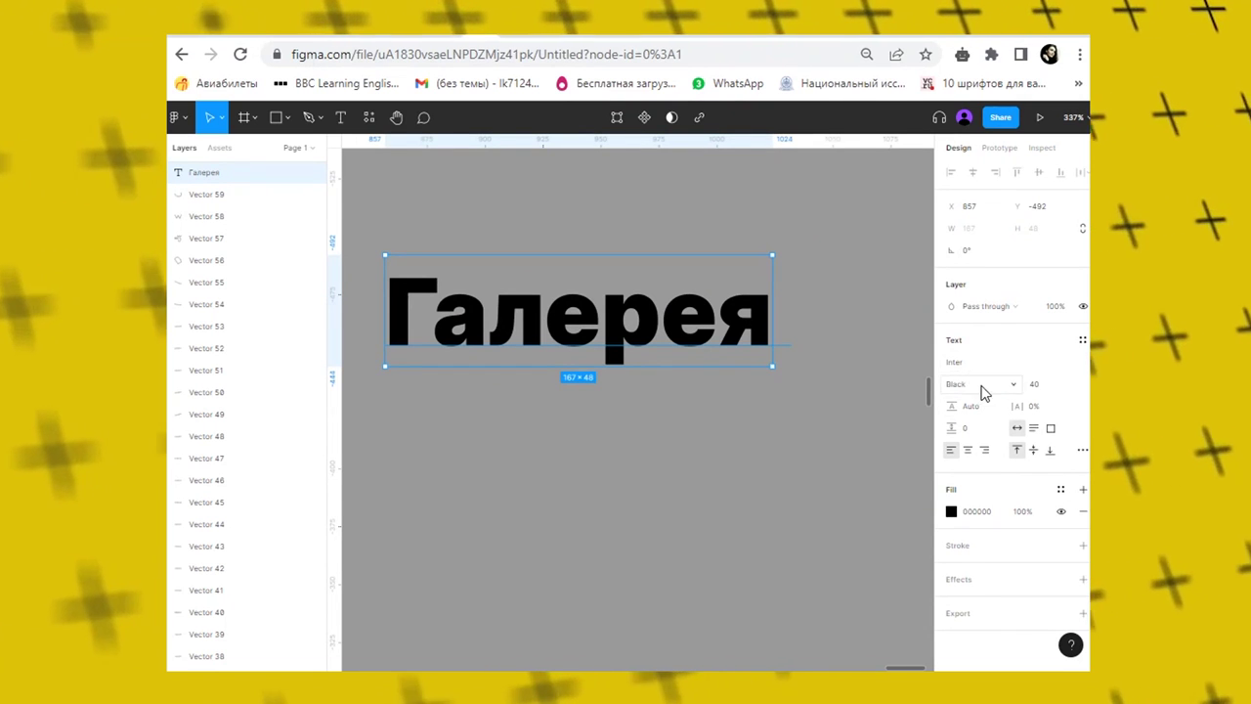
Switch the Галерея font weight from Inter Black to Inter Medium.
{"action": "left_click", "coordinate": [977, 385]}
{"action": "left_click", "coordinate": [977, 317]}
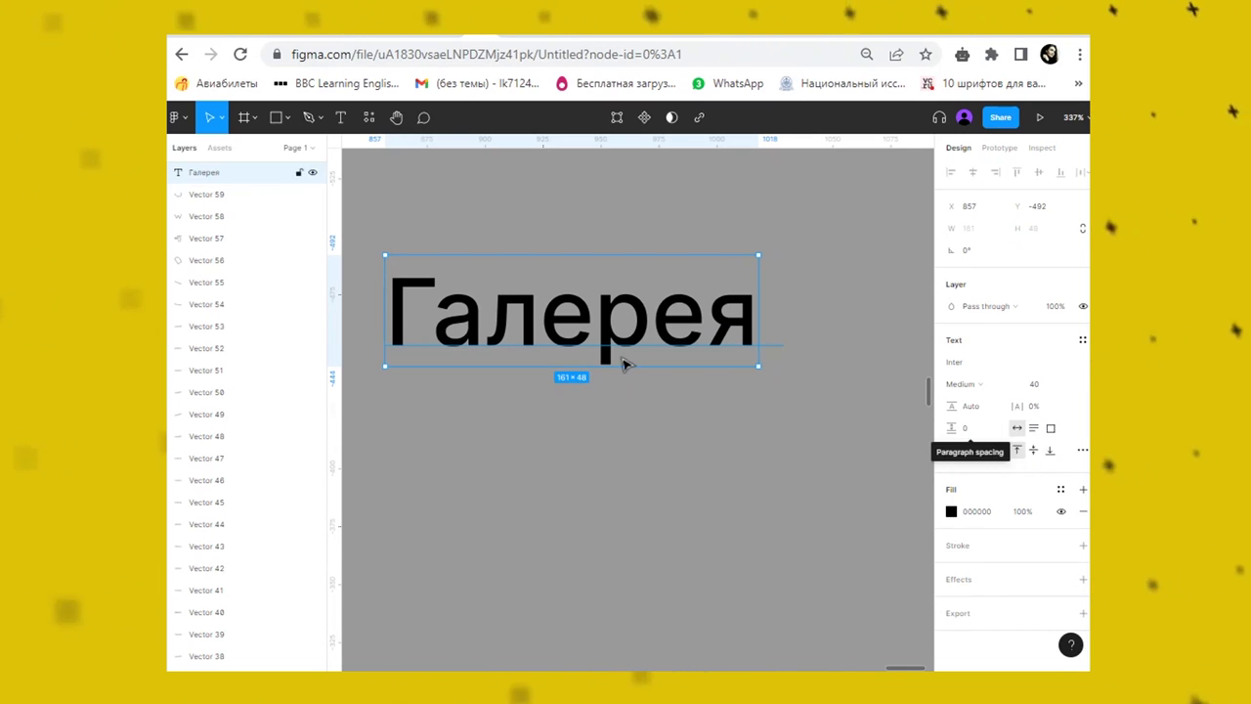
{"action": "scroll", "coordinate": [627, 371], "scroll_direction": "down", "scroll_amount": 1}
{"action": "scroll", "coordinate": [627, 376], "scroll_direction": "up", "scroll_amount": 3}
Try fixed sizing and a 349 px width, then return to Auto width and nudge the text up-right.
{"action": "scroll", "coordinate": [625, 379], "scroll_direction": "down", "scroll_amount": 2}
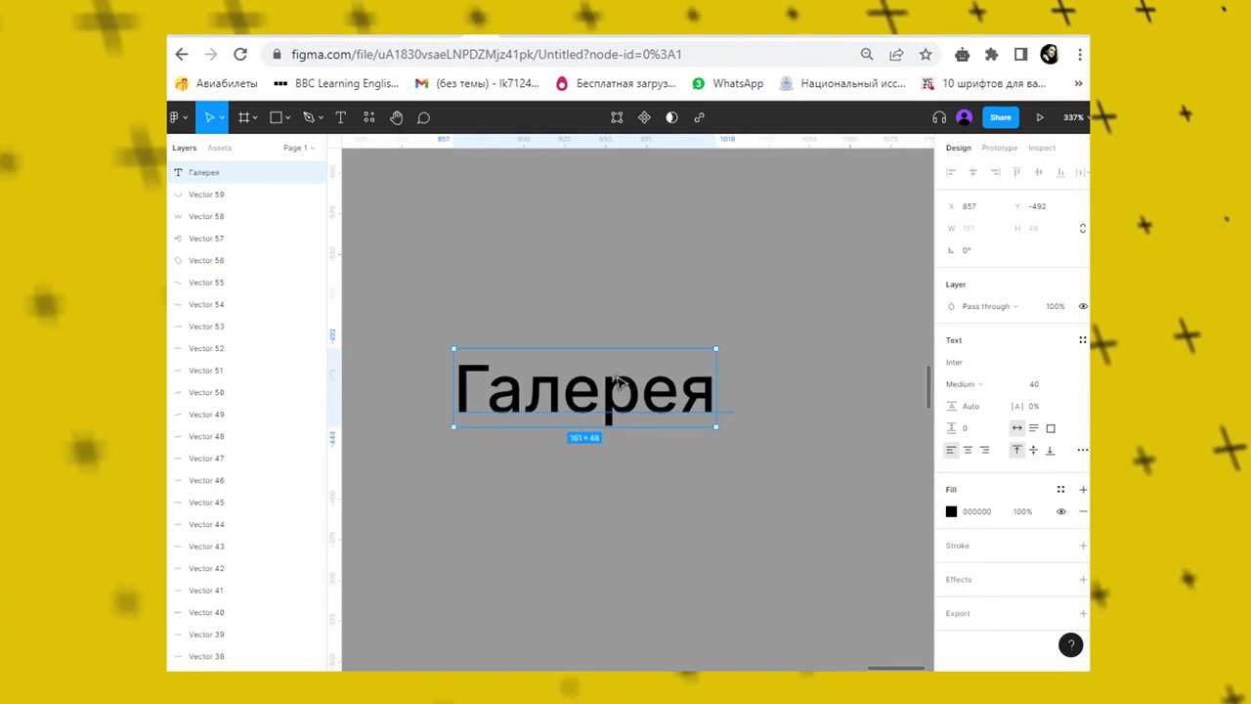
{"action": "scroll", "coordinate": [618, 383], "scroll_direction": "down", "scroll_amount": 5}
{"action": "scroll", "coordinate": [635, 377], "scroll_direction": "down", "scroll_amount": 3}
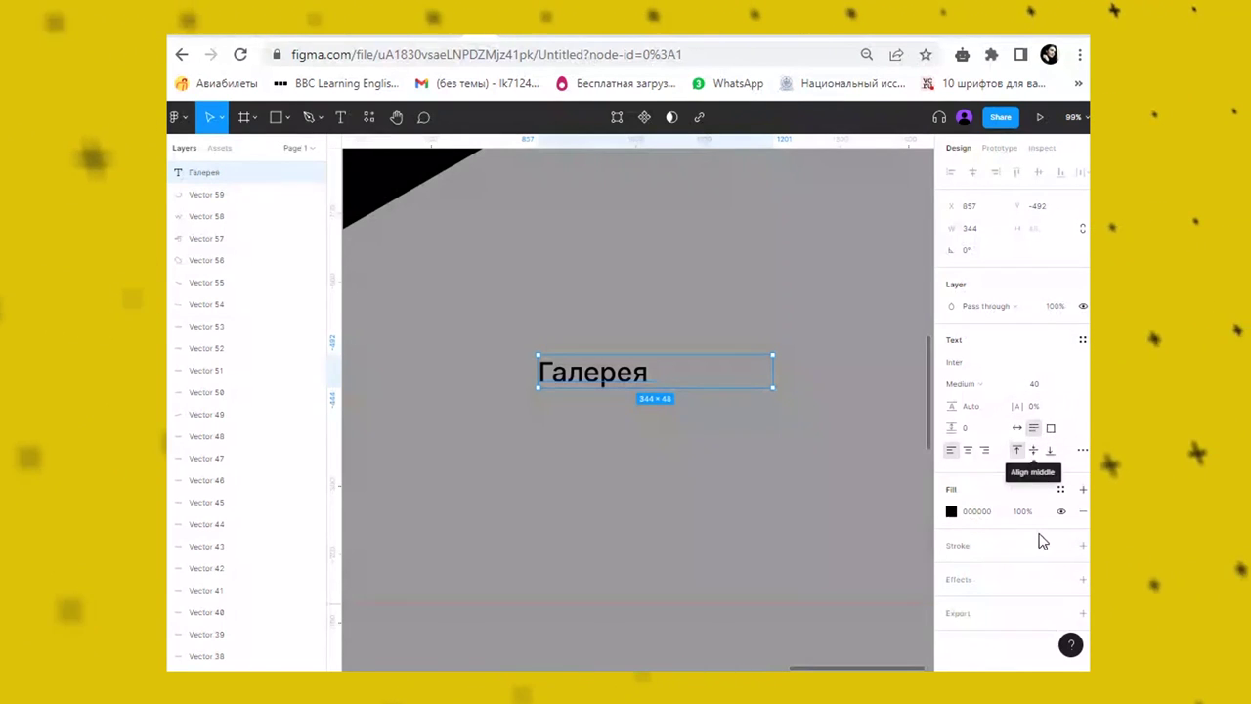
{"action": "left_click", "coordinate": [1052, 429]}
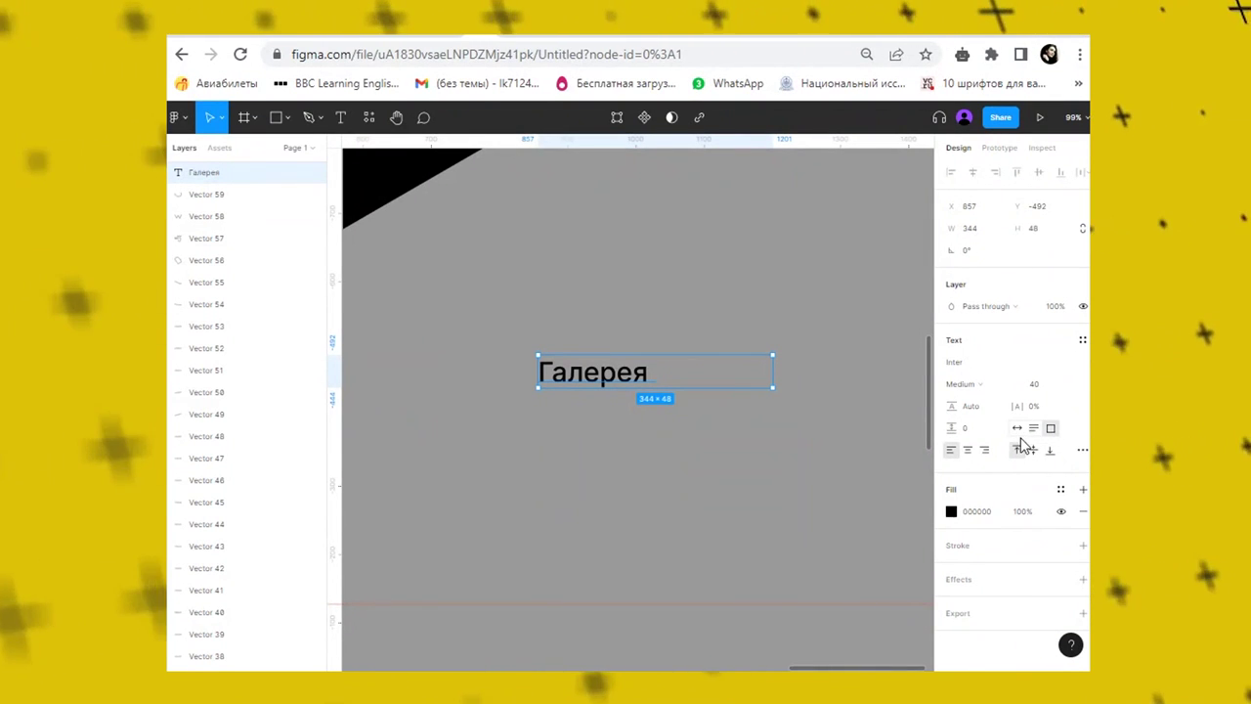
{"action": "left_click", "coordinate": [1017, 432]}
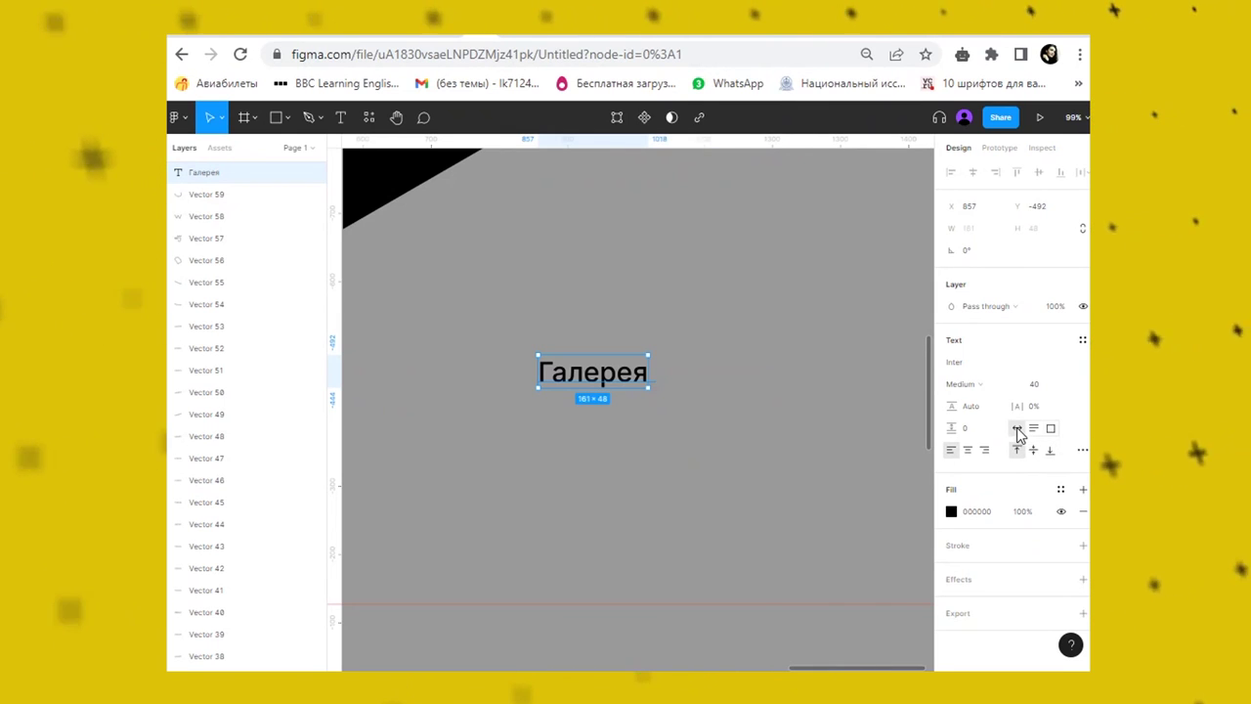
{"action": "left_click_drag", "start_coordinate": [648, 371], "coordinate": [775, 371]}
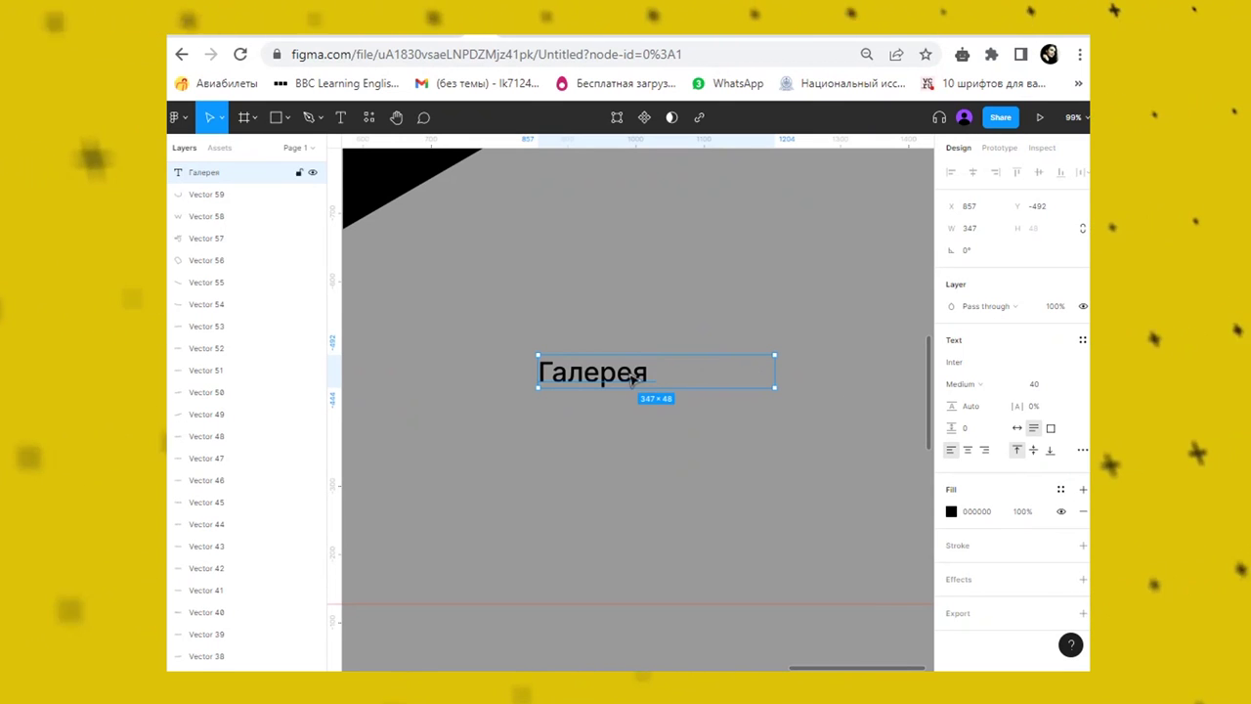
{"action": "left_click", "coordinate": [1017, 427]}
{"action": "mouse_move", "coordinate": [635, 360]}
{"action": "left_mouse_down"}
{"action": "mouse_move", "coordinate": [648, 277]}
{"action": "mouse_move", "coordinate": [647, 360]}
{"action": "left_mouse_up"}
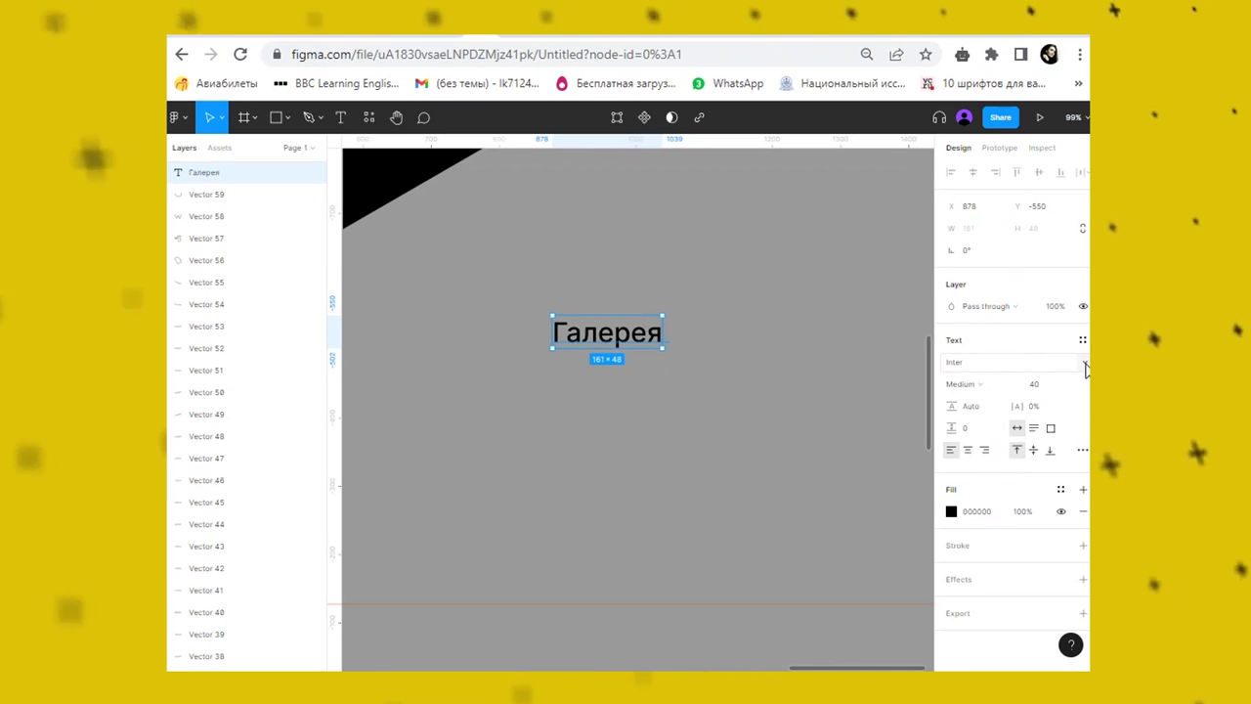
{"action": "left_click", "coordinate": [1083, 364]}
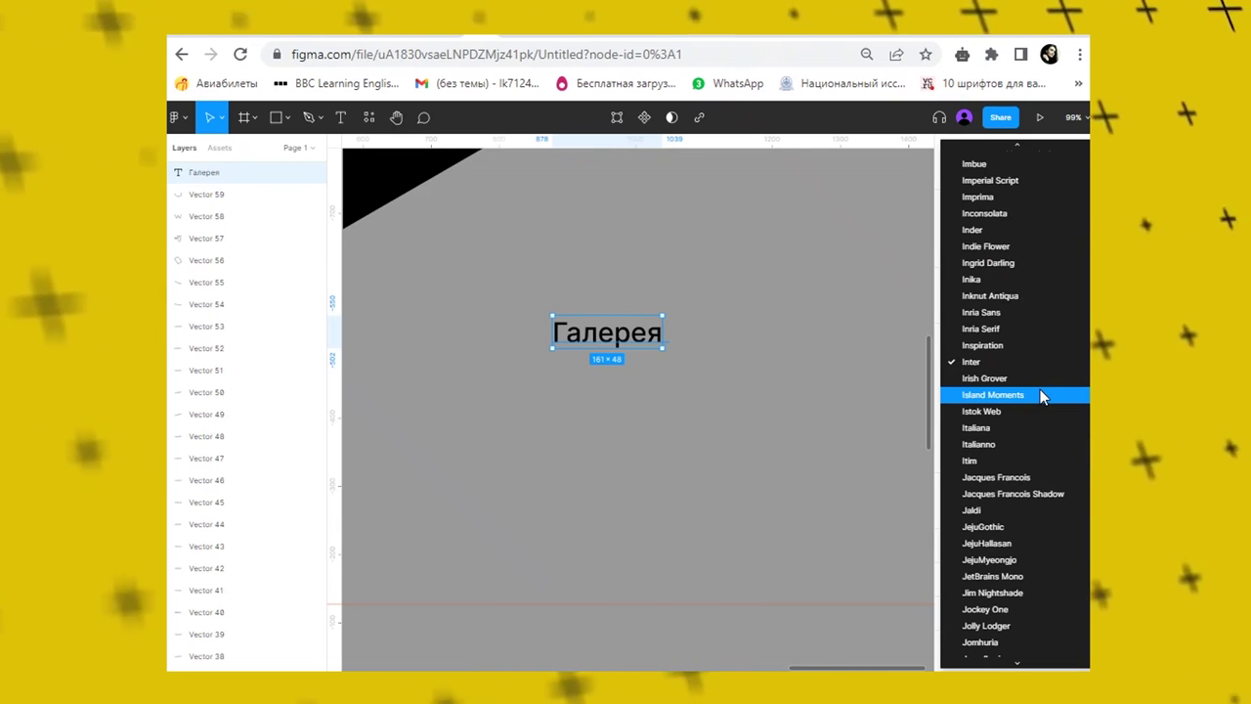
{"action": "left_click", "coordinate": [887, 280]}
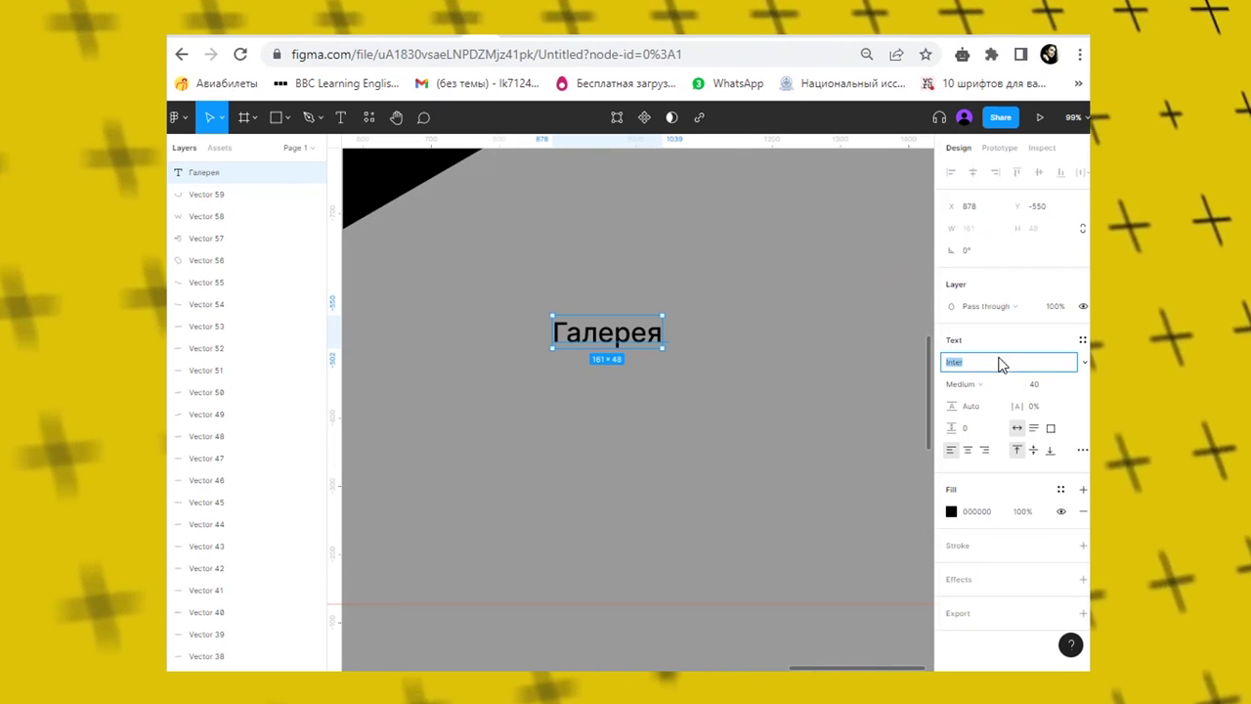
{"action": "type", "text": "Roboto"}
{"action": "key", "text": "Return"}
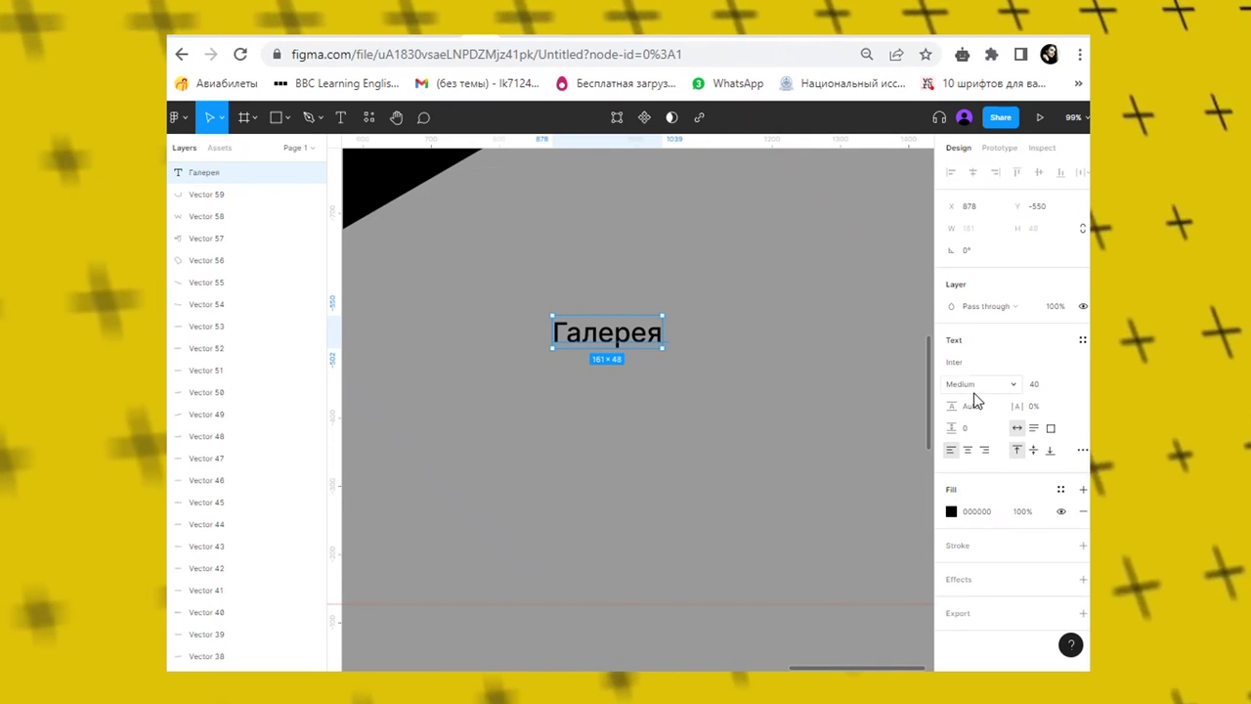
{"action": "left_click", "coordinate": [1021, 391]}
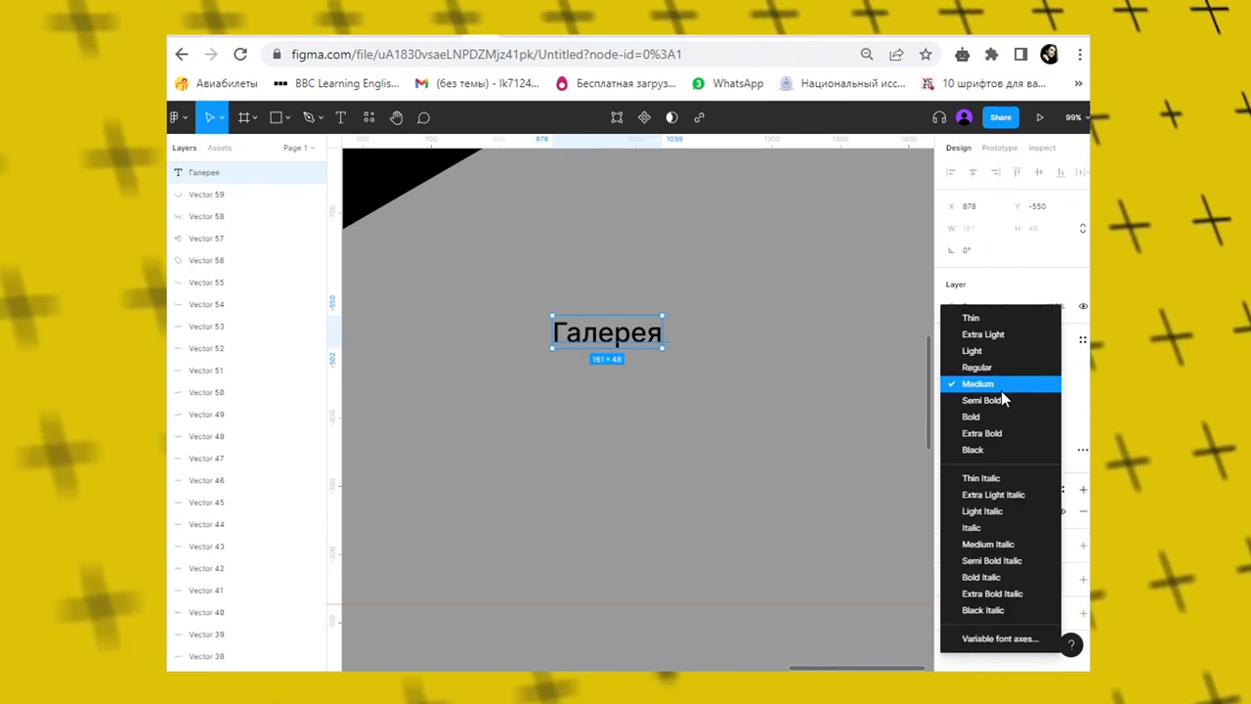
{"action": "left_click", "coordinate": [989, 349]}
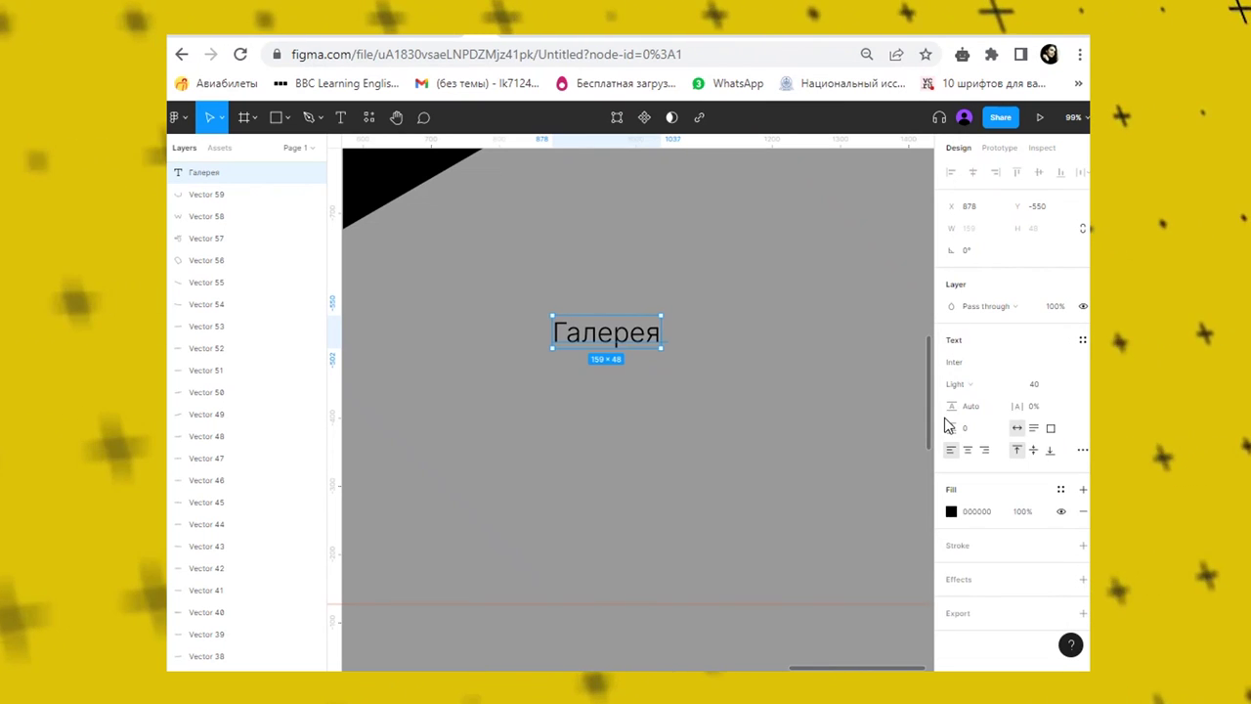
{"action": "left_click", "coordinate": [992, 384]}
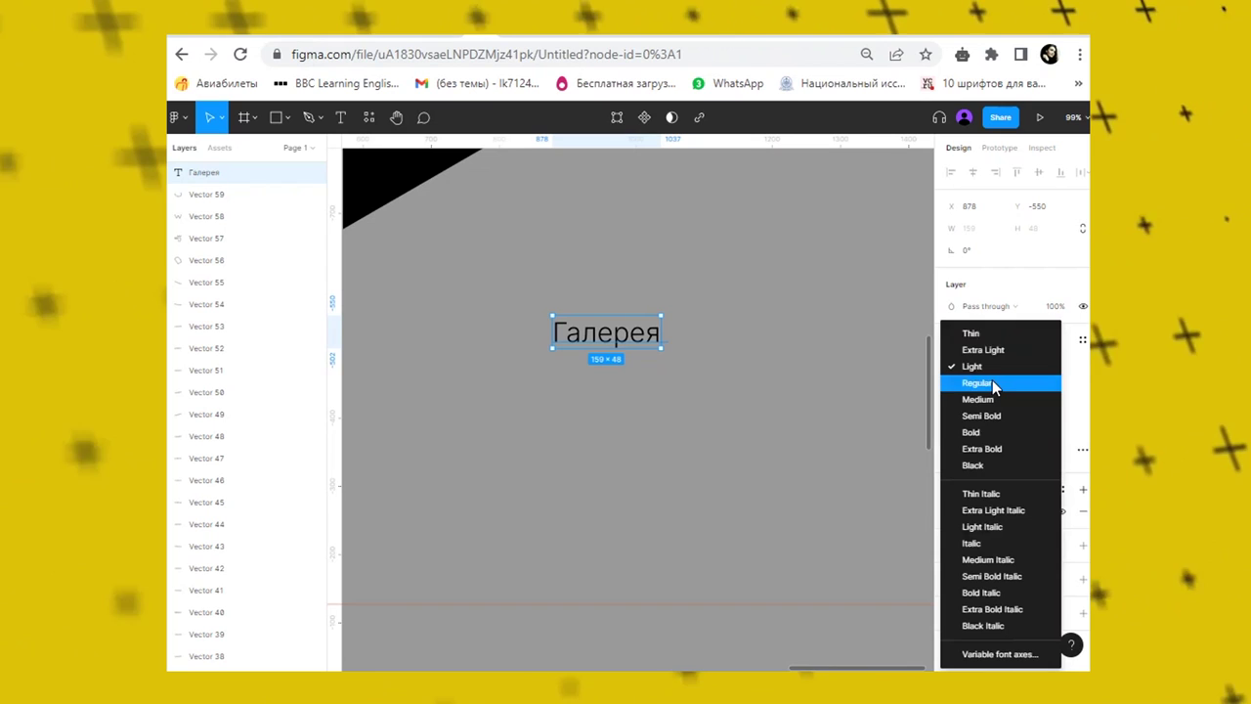
{"action": "left_click", "coordinate": [975, 333]}
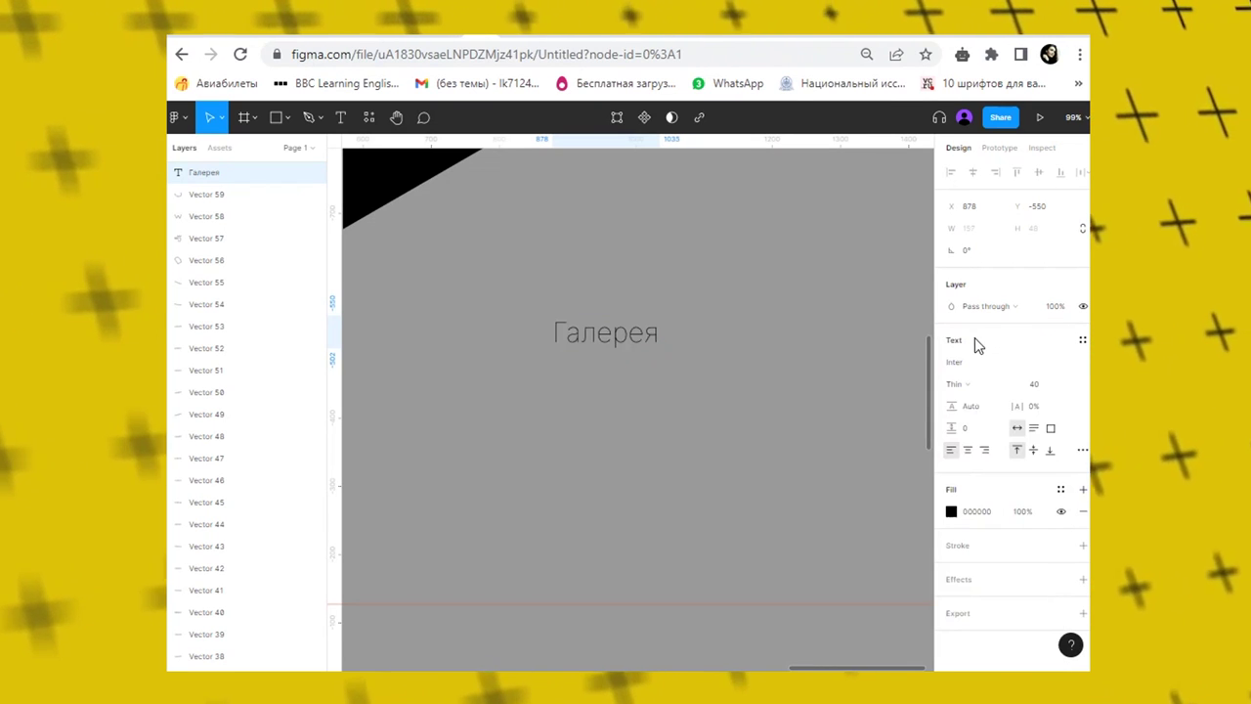
{"action": "left_click", "coordinate": [997, 387]}
{"action": "left_click", "coordinate": [994, 400]}
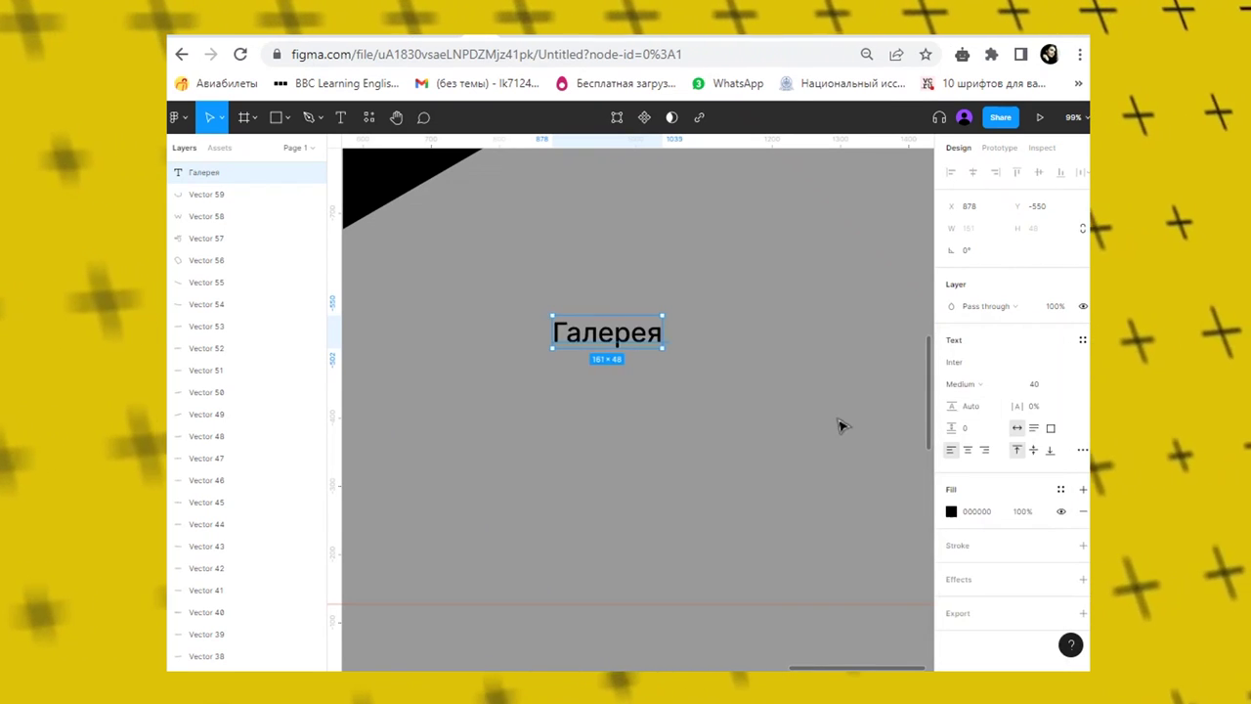
Reduce the Галерея font size from 40 to 32, then to 24.
{"action": "left_click", "coordinate": [1072, 386]}
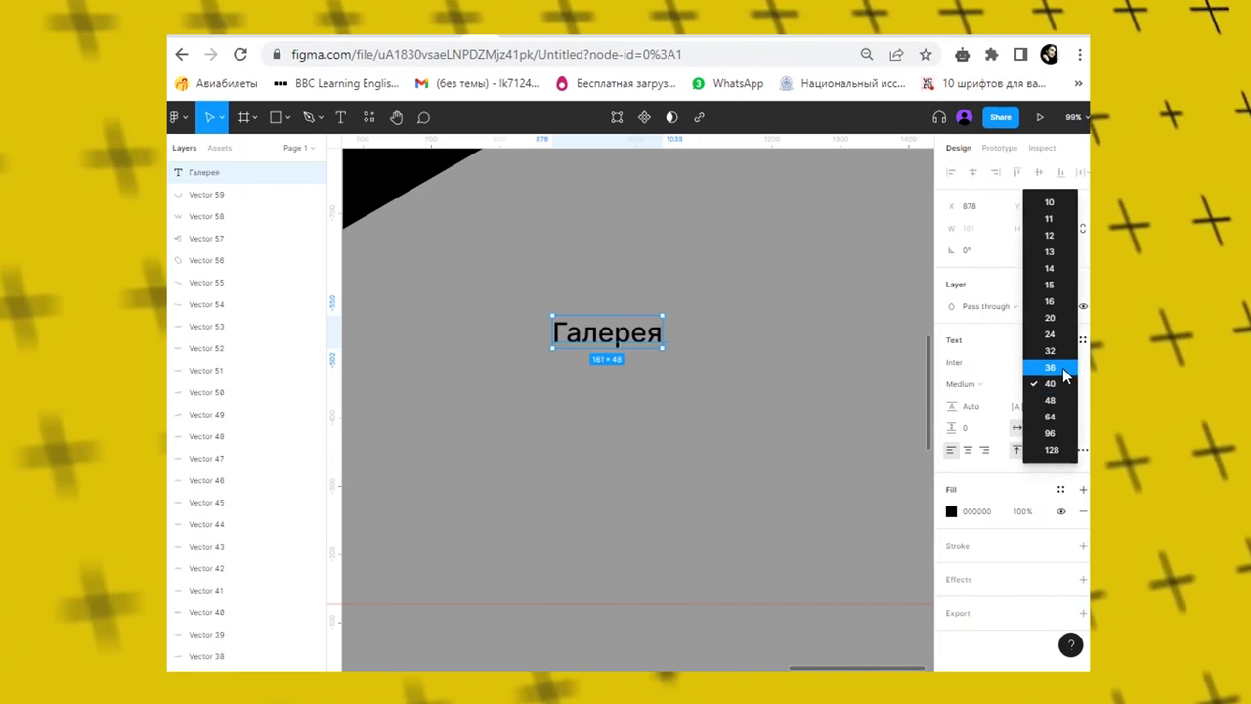
{"action": "left_click", "coordinate": [1057, 353]}
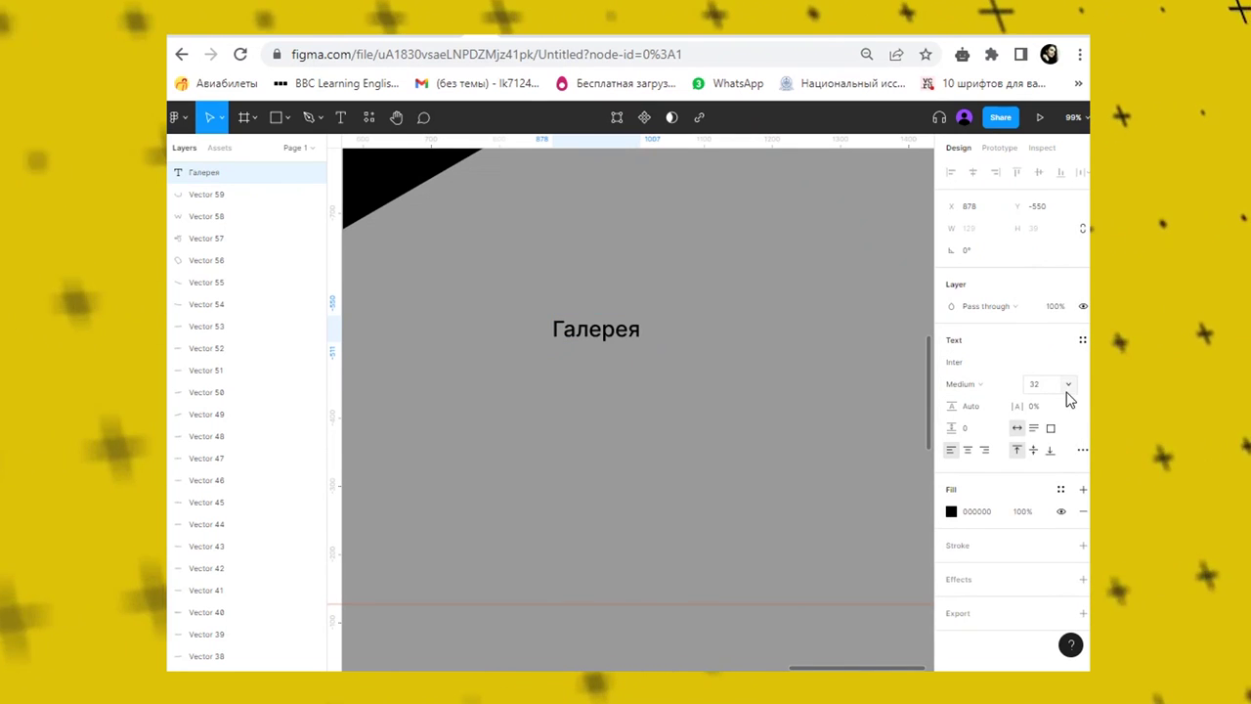
{"action": "left_click", "coordinate": [1068, 387]}
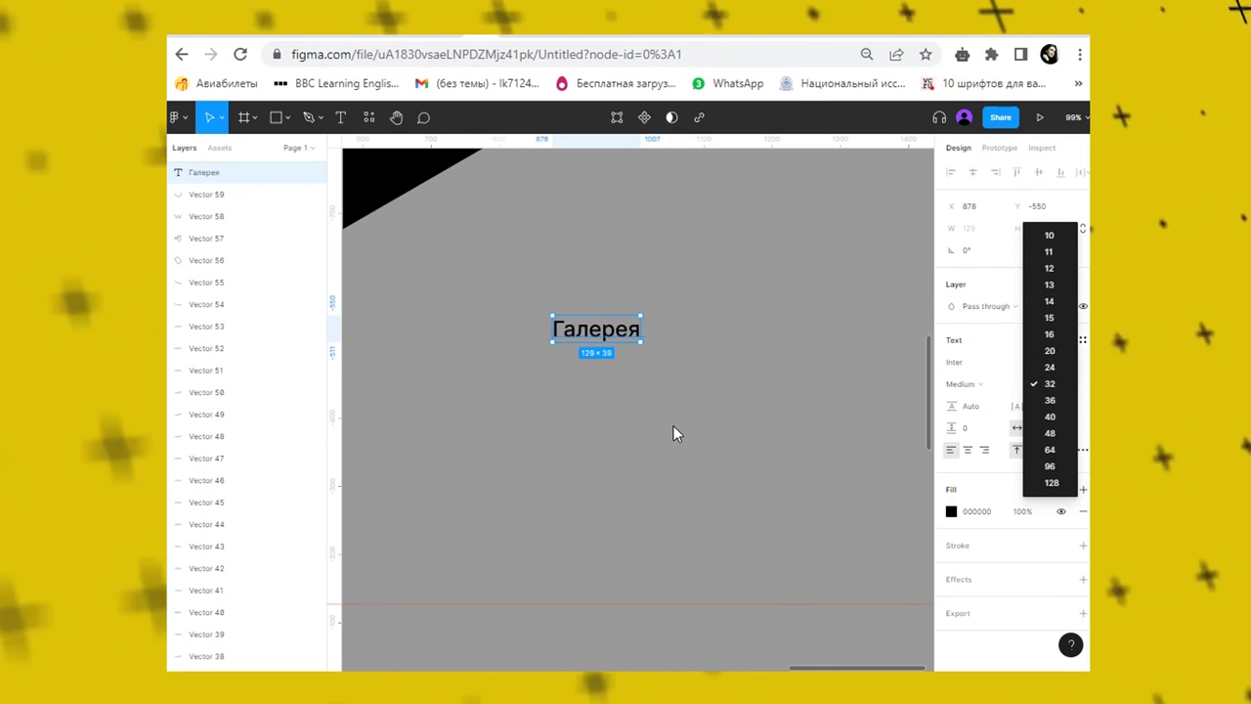
{"action": "left_click", "coordinate": [1062, 368]}
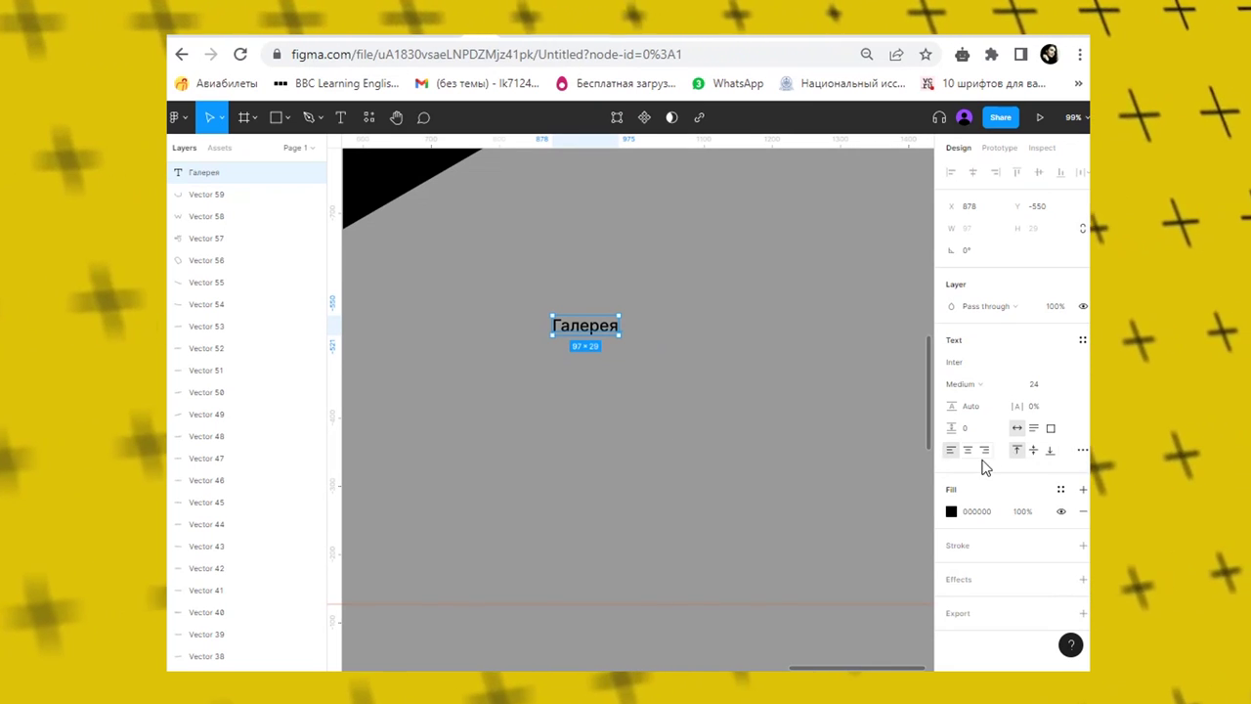
Paste the Russian unauthorised-copying notice over Галерея and move it left on the canvas.
{"action": "double_click", "coordinate": [606, 330]}
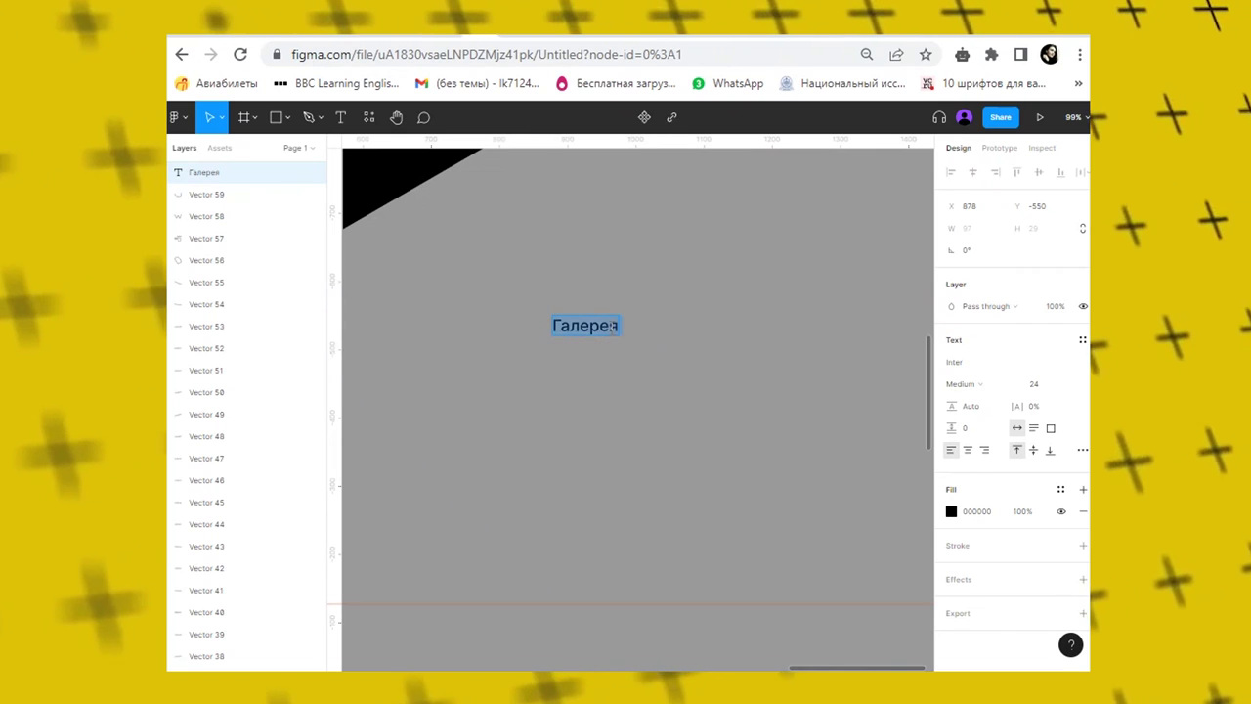
{"action": "key", "text": "Right"}
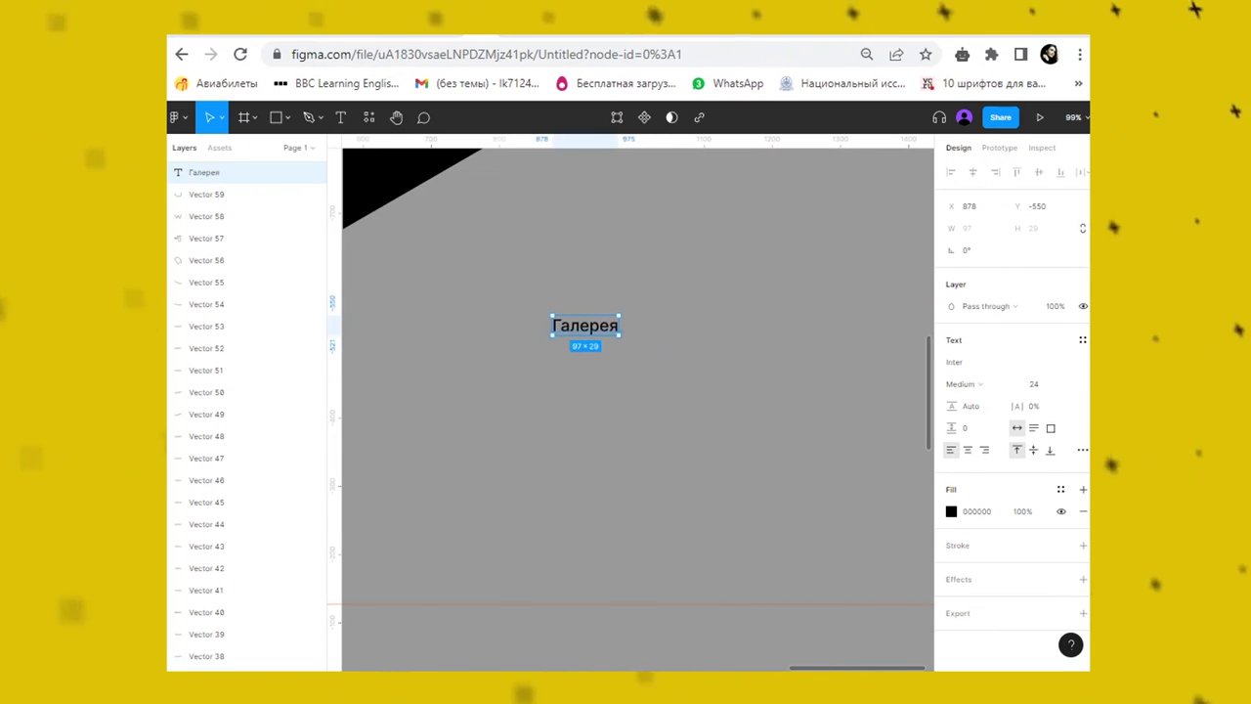
{"action": "key", "text": "ctrl+v"}
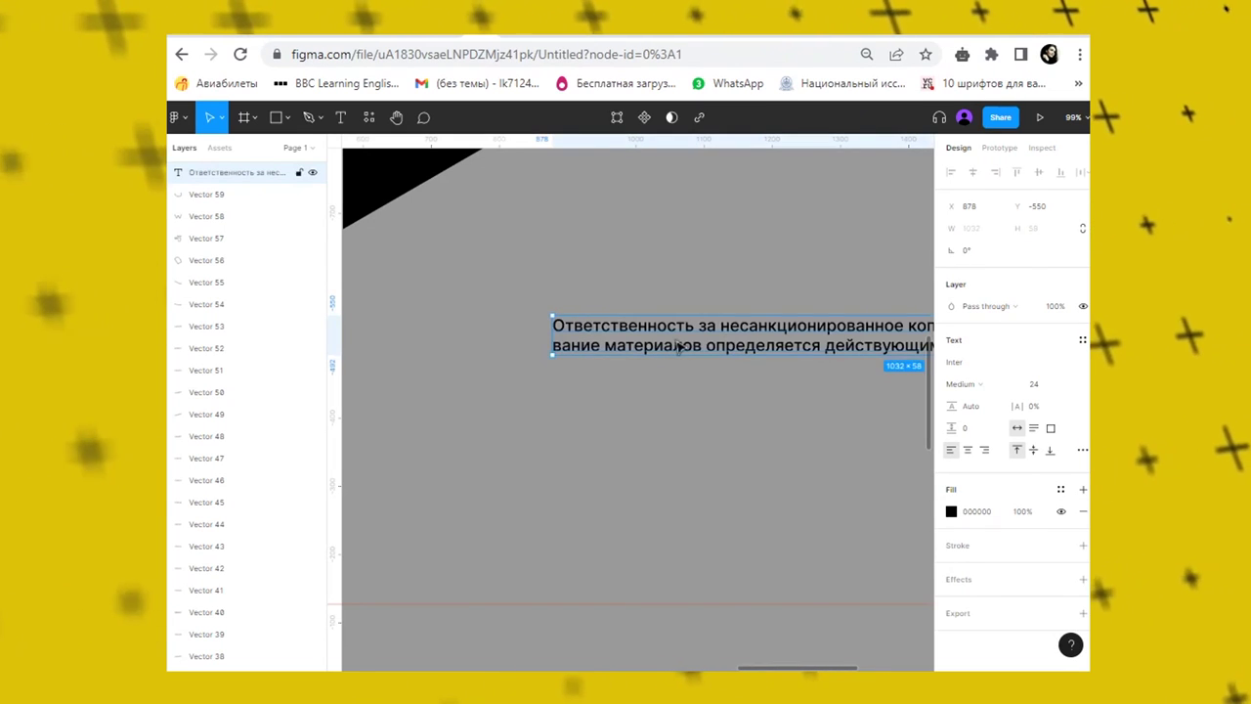
{"action": "left_click_drag", "start_coordinate": [681, 354], "coordinate": [451, 386]}
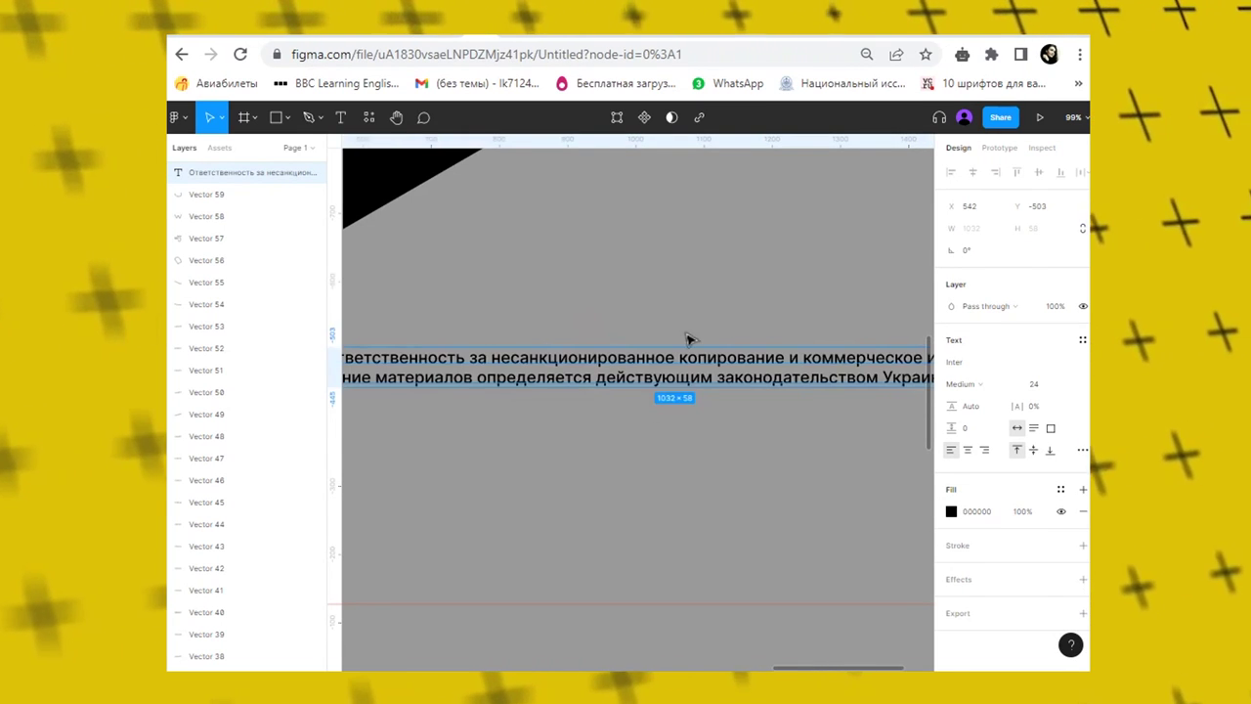
{"action": "scroll", "coordinate": [689, 340], "scroll_direction": "down", "scroll_amount": 3}
{"action": "scroll", "coordinate": [688, 338], "scroll_direction": "down", "scroll_amount": 3}
{"action": "scroll", "coordinate": [810, 376], "scroll_direction": "up", "scroll_amount": 2}
{"action": "scroll", "coordinate": [810, 376], "scroll_direction": "up", "scroll_amount": 3}
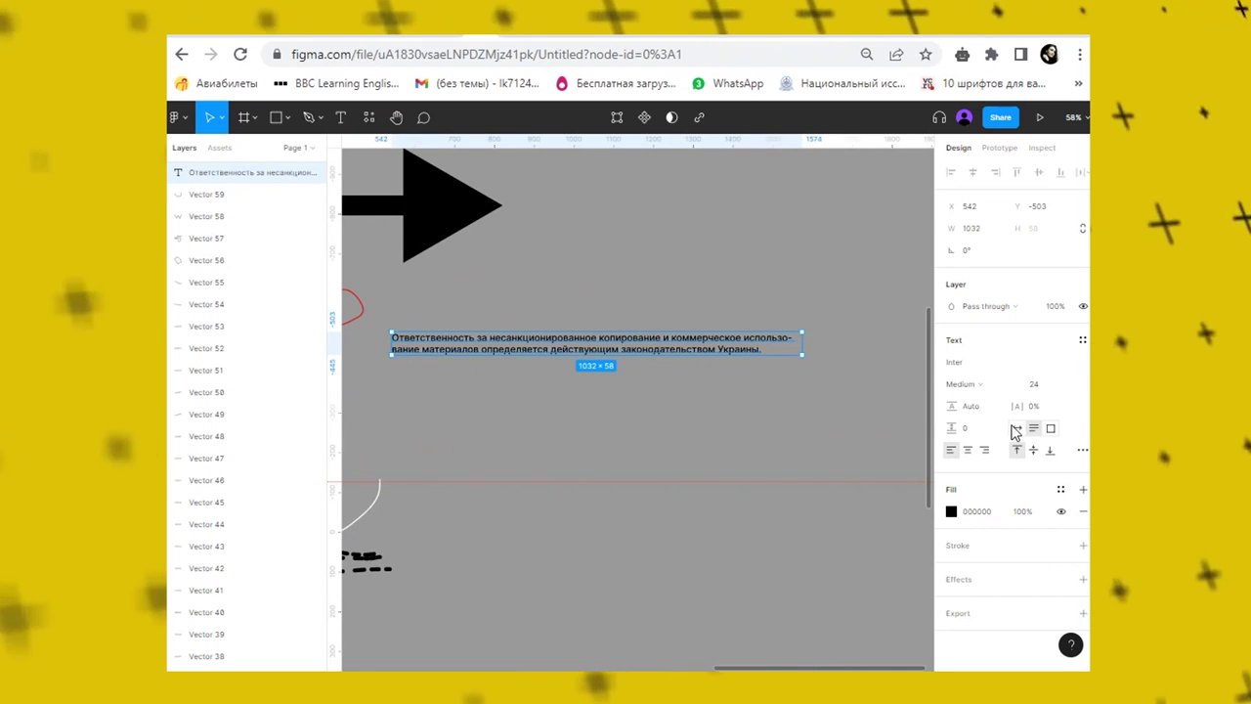
Narrow the box so the notice wraps, trying center and right alignment before settling on left.
{"action": "mouse_move", "coordinate": [802, 342]}
{"action": "left_mouse_down"}
{"action": "mouse_move", "coordinate": [524, 371]}
{"action": "mouse_move", "coordinate": [587, 394]}
{"action": "mouse_move", "coordinate": [638, 390]}
{"action": "mouse_move", "coordinate": [525, 381]}
{"action": "mouse_move", "coordinate": [728, 336]}
{"action": "mouse_move", "coordinate": [672, 338]}
{"action": "left_mouse_up"}
{"action": "left_click", "coordinate": [967, 450]}
{"action": "left_click", "coordinate": [985, 450]}
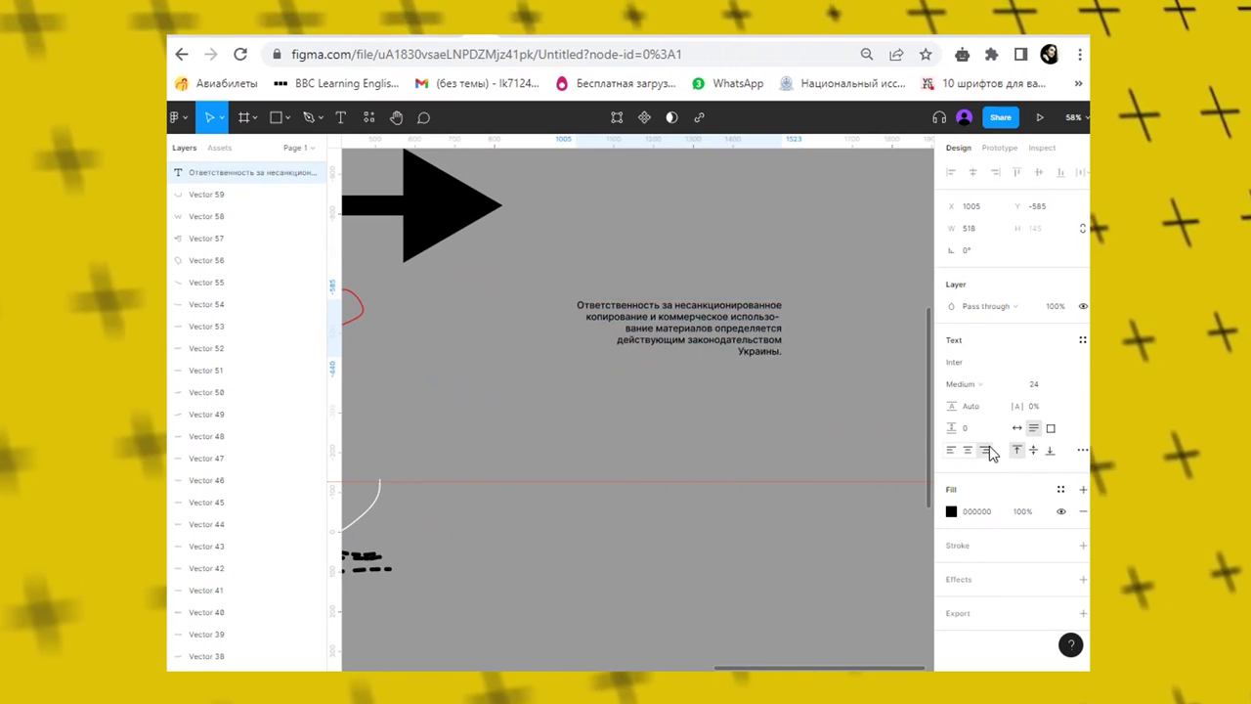
{"action": "left_click", "coordinate": [951, 450]}
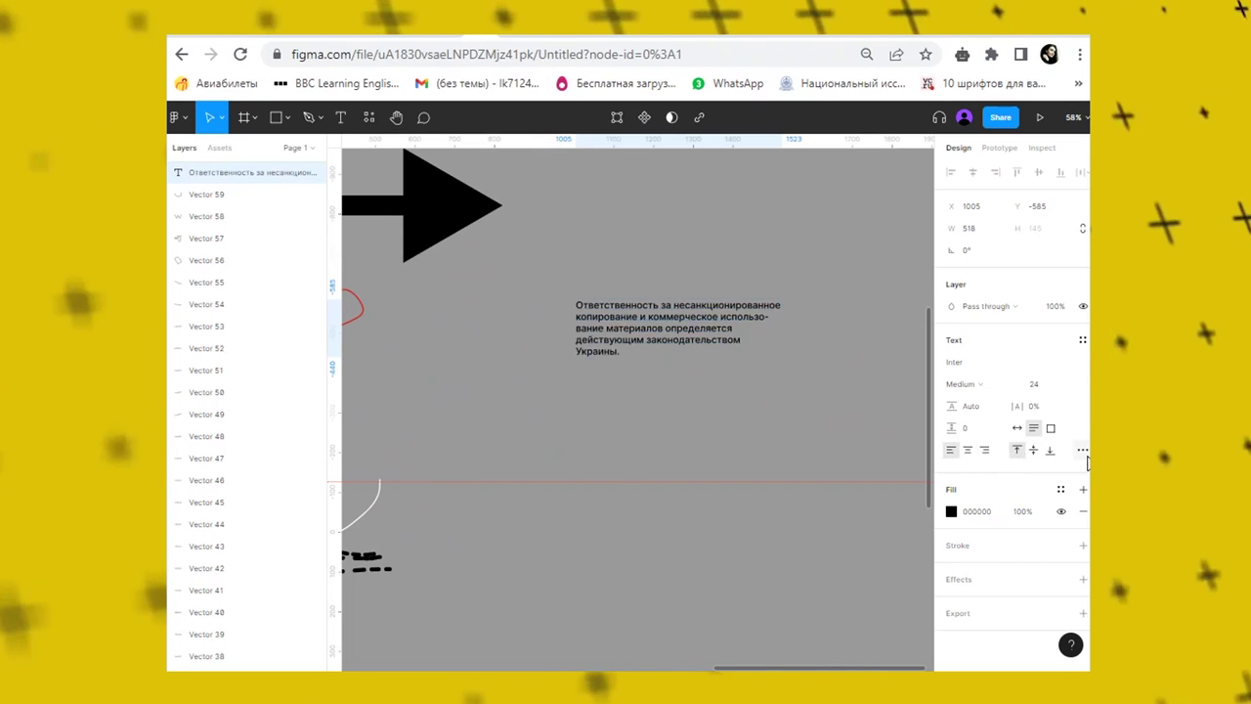
{"action": "left_click", "coordinate": [1081, 449]}
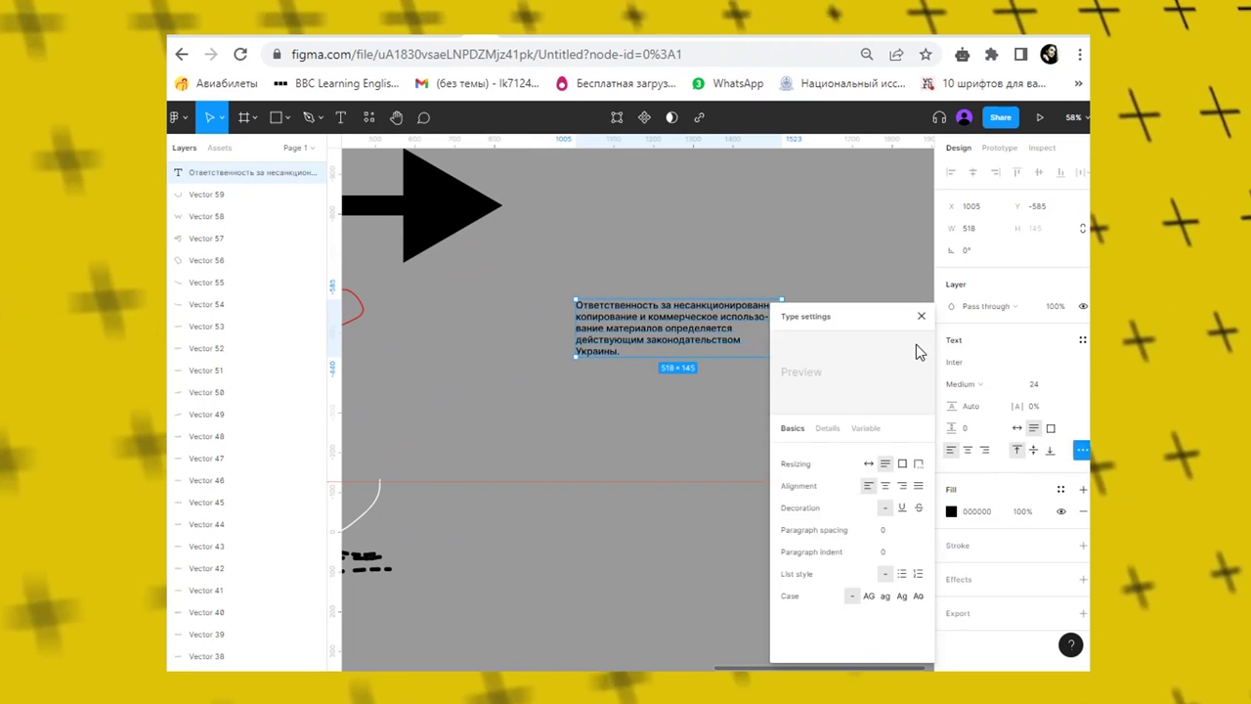
Apply the bulleted list style to the paragraph.
{"action": "left_click", "coordinate": [918, 486]}
{"action": "mouse_move", "coordinate": [892, 317]}
{"action": "left_mouse_down"}
{"action": "mouse_move", "coordinate": [855, 491]}
{"action": "mouse_move", "coordinate": [924, 327]}
{"action": "left_mouse_up"}
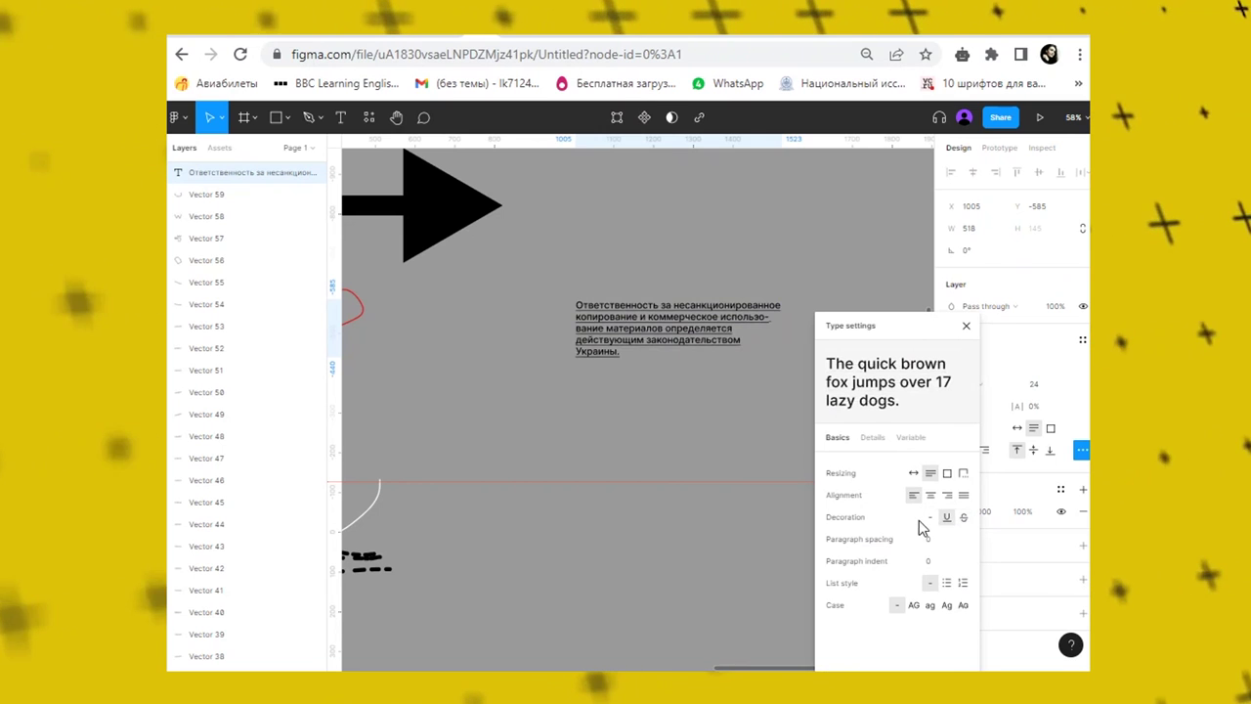
{"action": "left_click", "coordinate": [946, 582]}
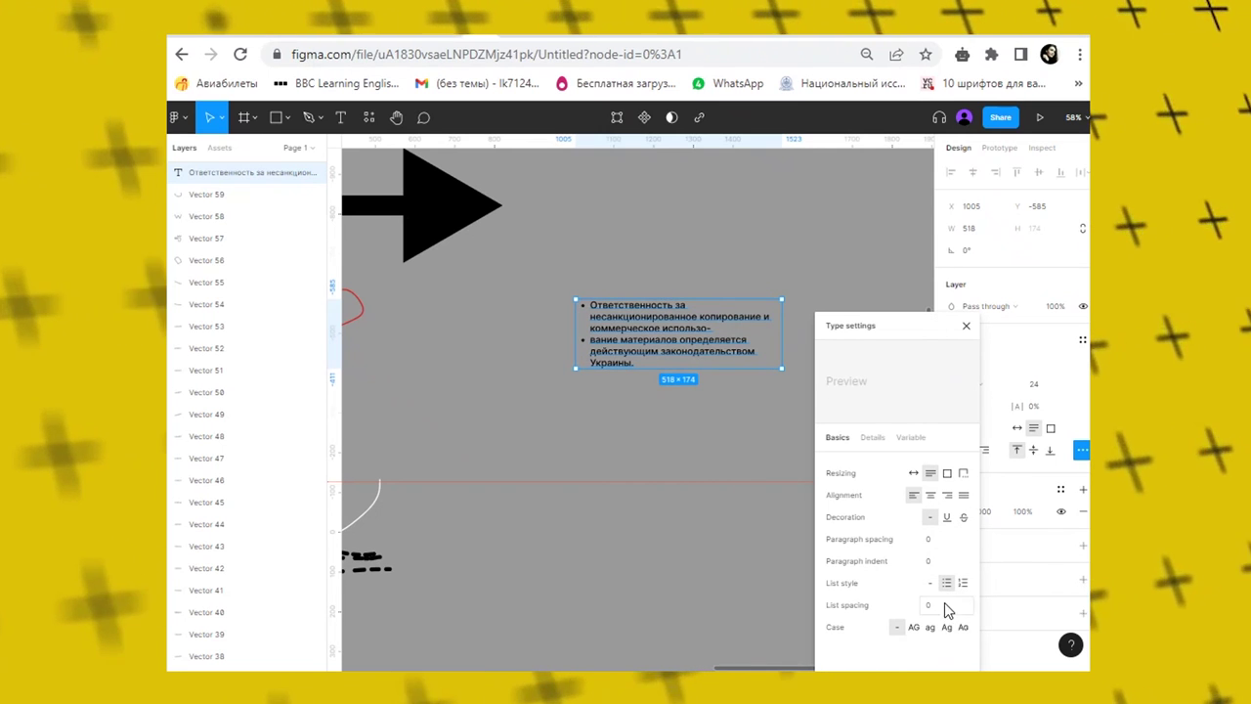
Try uppercase, lowercase and title case, then restore the original capitalisation.
{"action": "left_click", "coordinate": [916, 630]}
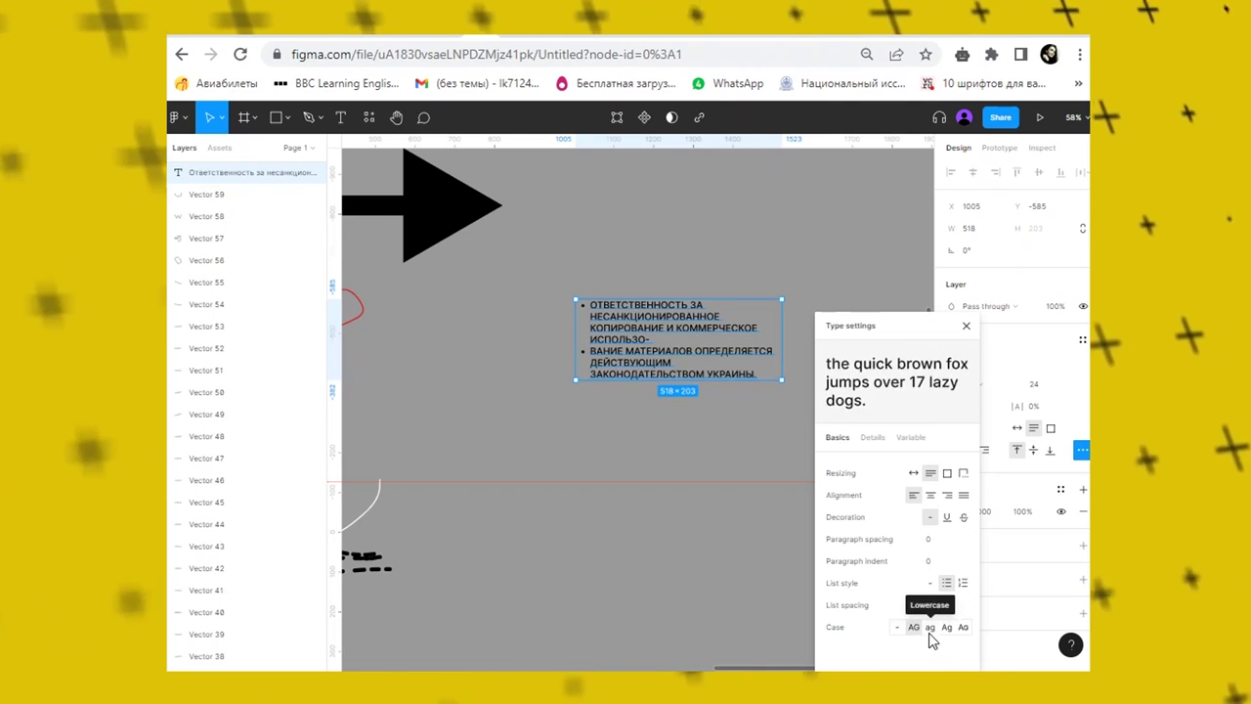
{"action": "left_click", "coordinate": [931, 628]}
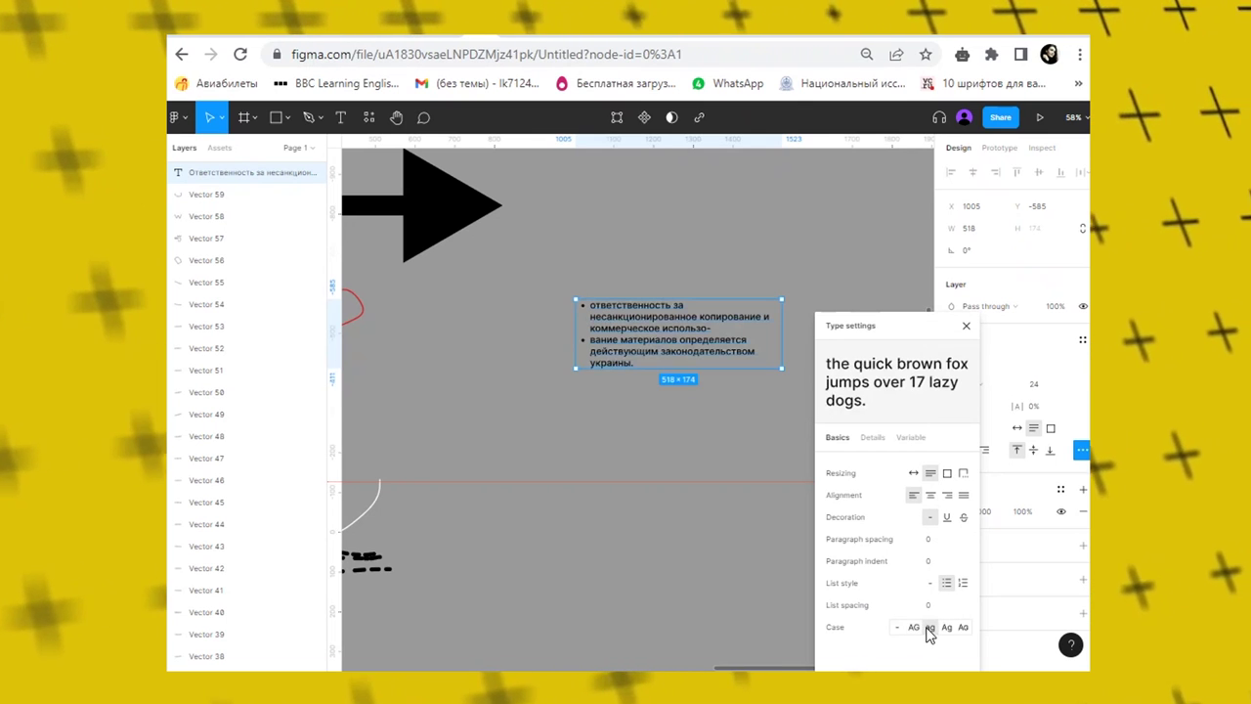
{"action": "left_click", "coordinate": [948, 628]}
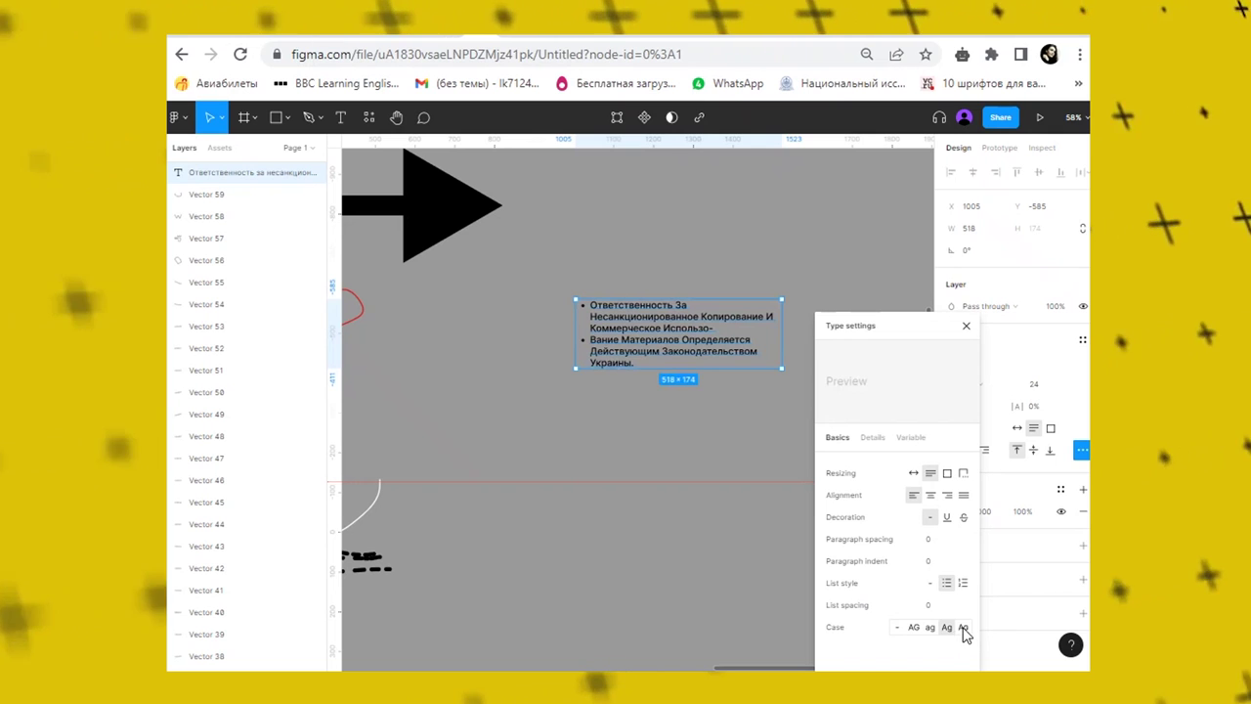
{"action": "left_click", "coordinate": [897, 628]}
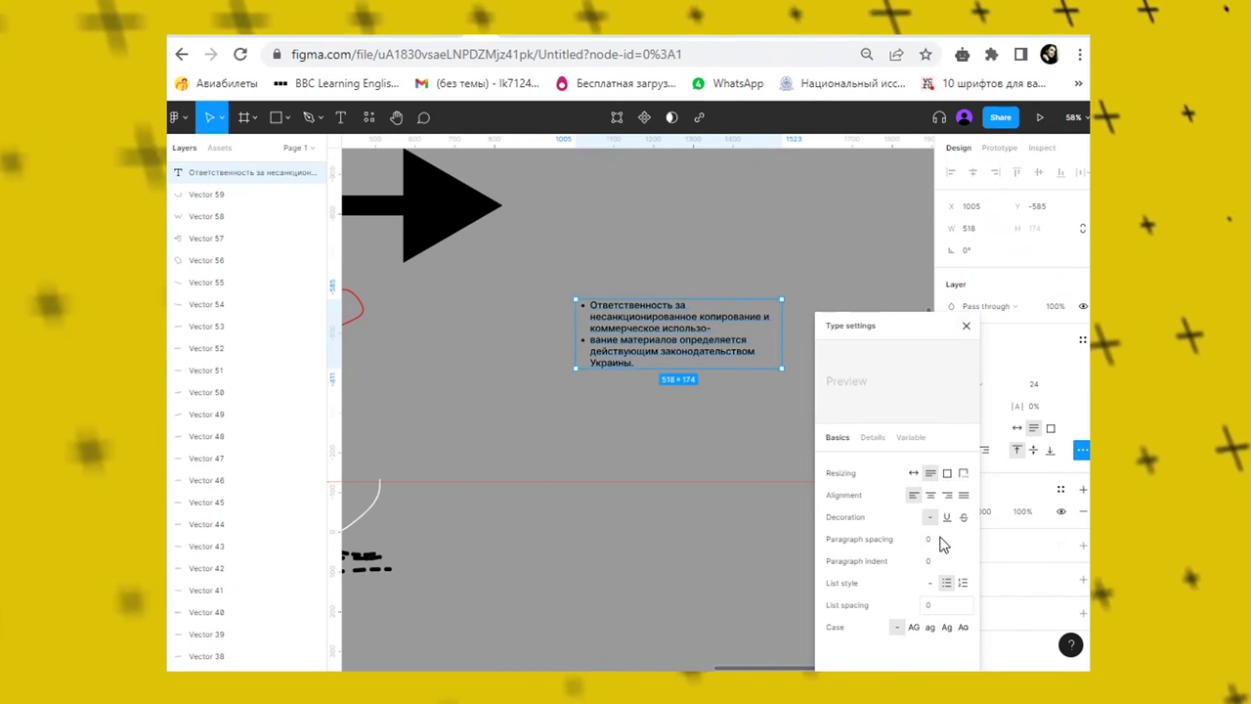
{"action": "left_click", "coordinate": [968, 327]}
Move the text box left and change its fill from black, via red F31010, to white FFFFFF.
{"action": "mouse_move", "coordinate": [728, 335]}
{"action": "left_mouse_down"}
{"action": "mouse_move", "coordinate": [633, 344]}
{"action": "mouse_move", "coordinate": [652, 331]}
{"action": "left_mouse_up"}
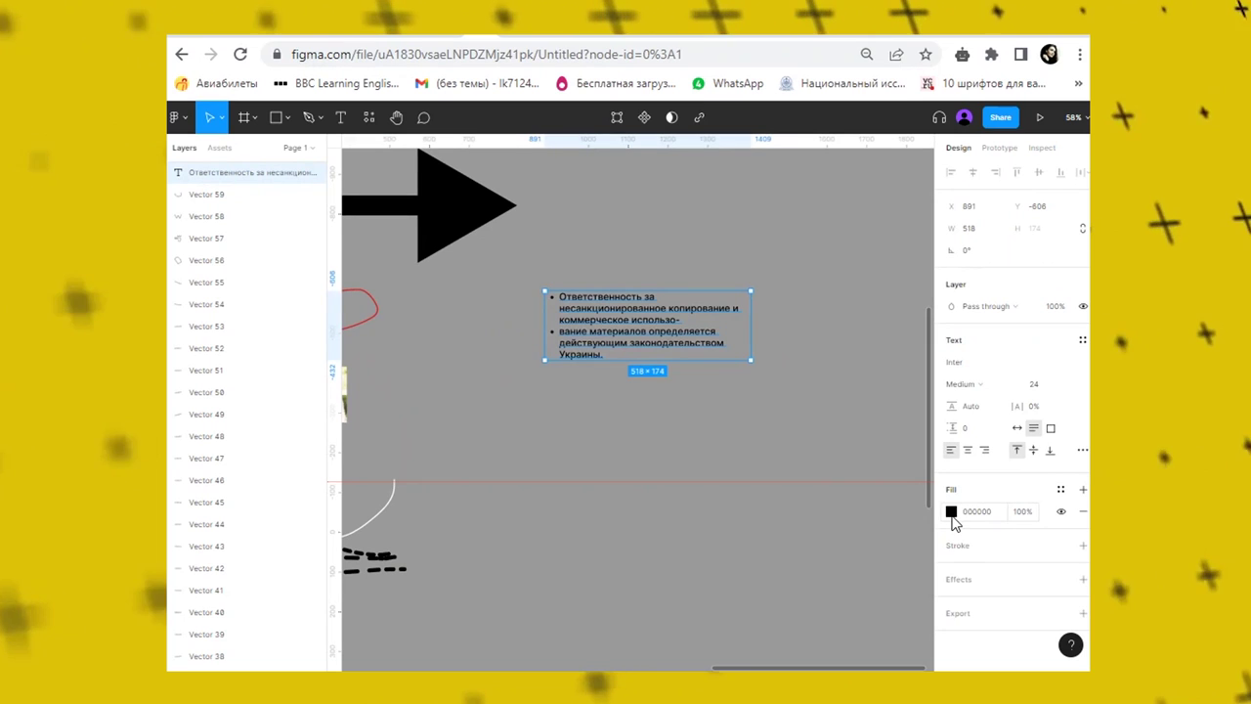
{"action": "left_click", "coordinate": [951, 513]}
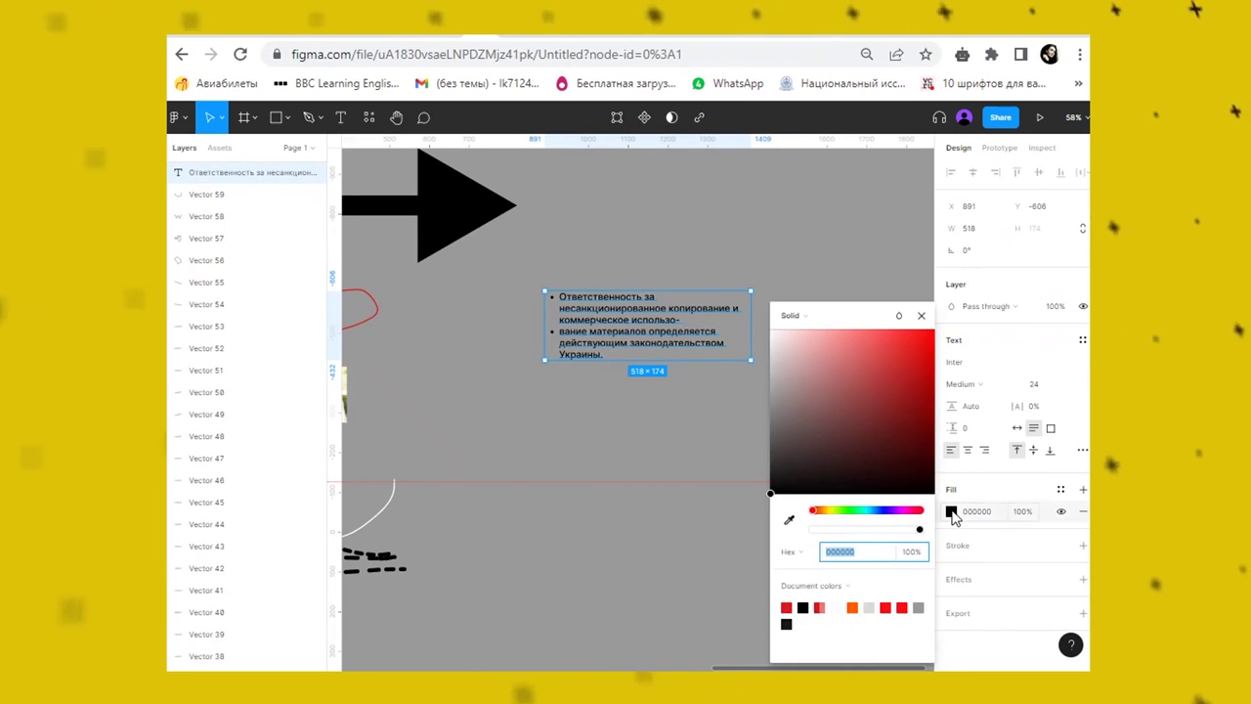
{"action": "left_click", "coordinate": [923, 336]}
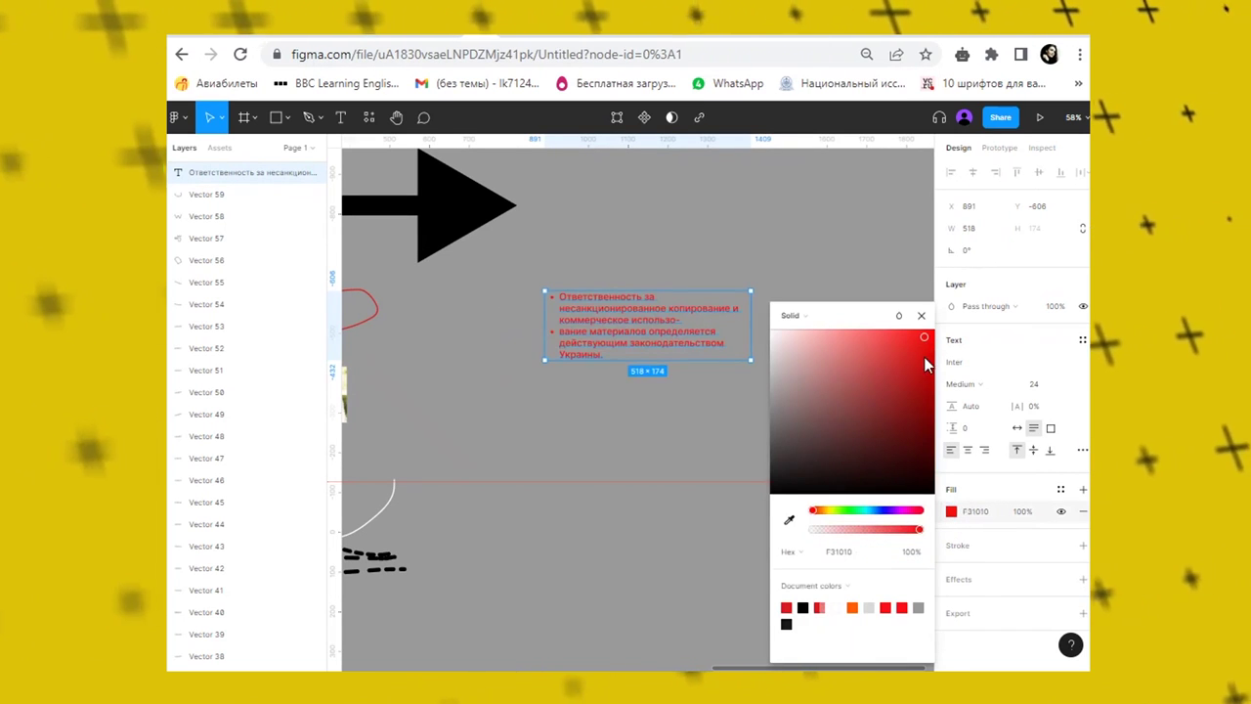
{"action": "left_click_drag", "start_coordinate": [924, 342], "coordinate": [693, 310]}
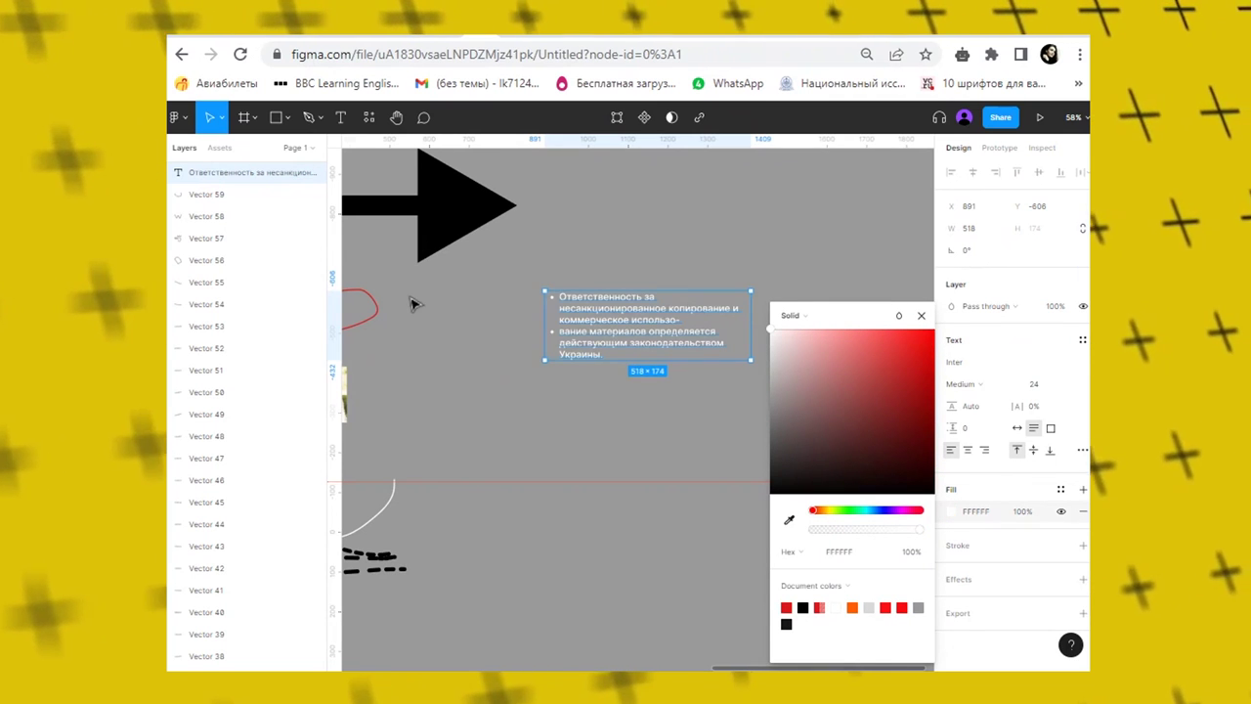
{"action": "key", "text": "shift+2"}
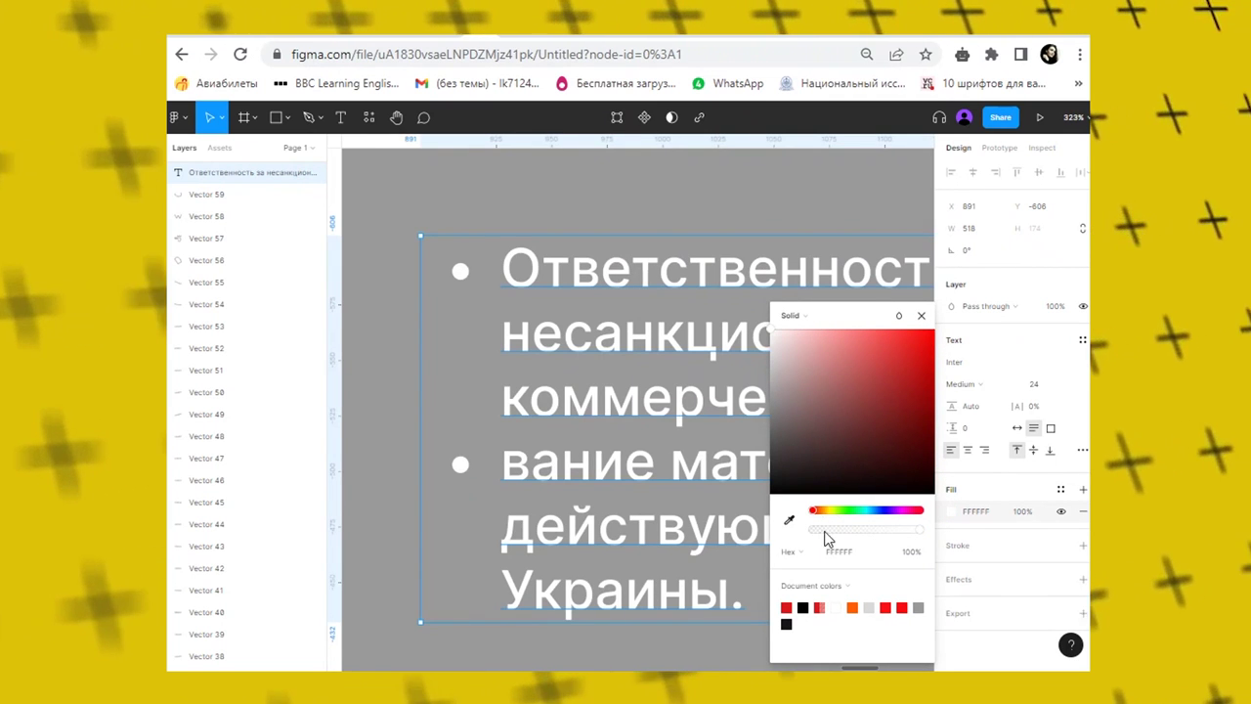
{"action": "mouse_move", "coordinate": [922, 530]}
{"action": "left_mouse_down"}
{"action": "mouse_move", "coordinate": [867, 536]}
{"action": "mouse_move", "coordinate": [943, 526]}
{"action": "left_mouse_up"}
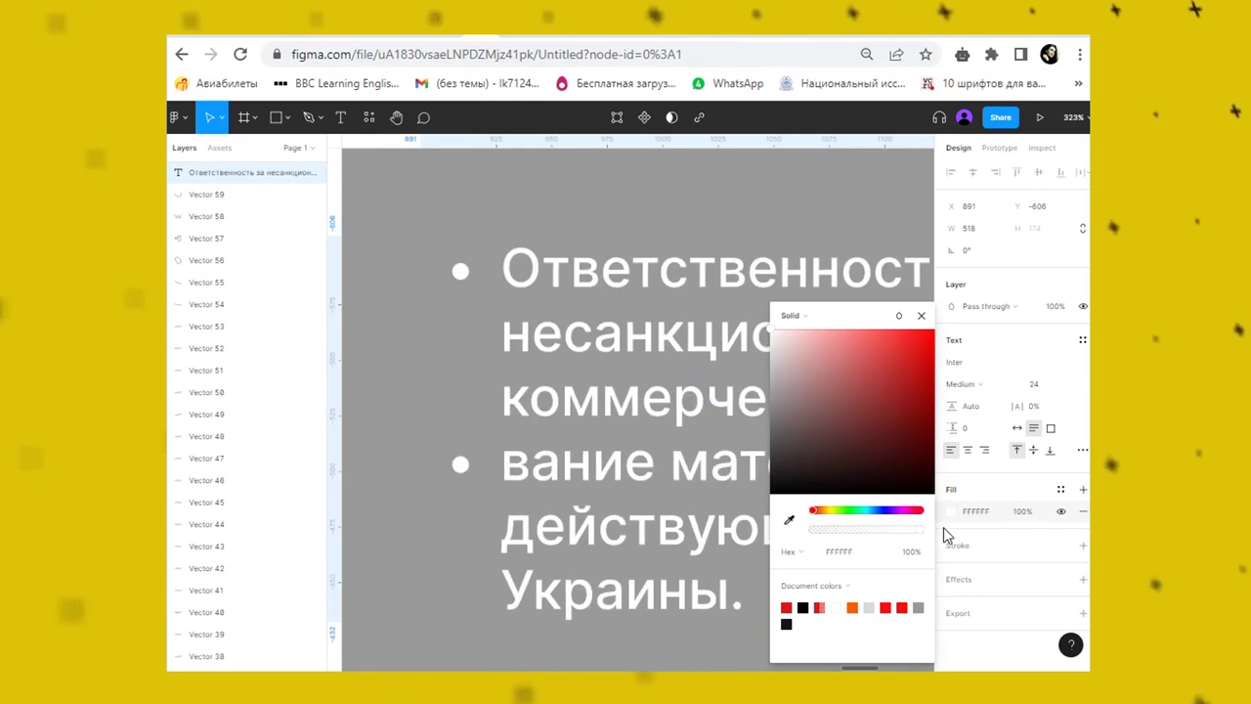
Give the text a linear gradient fill with a fully opaque red BF2A2A end stop.
{"action": "left_click", "coordinate": [831, 316]}
{"action": "left_click", "coordinate": [818, 328]}
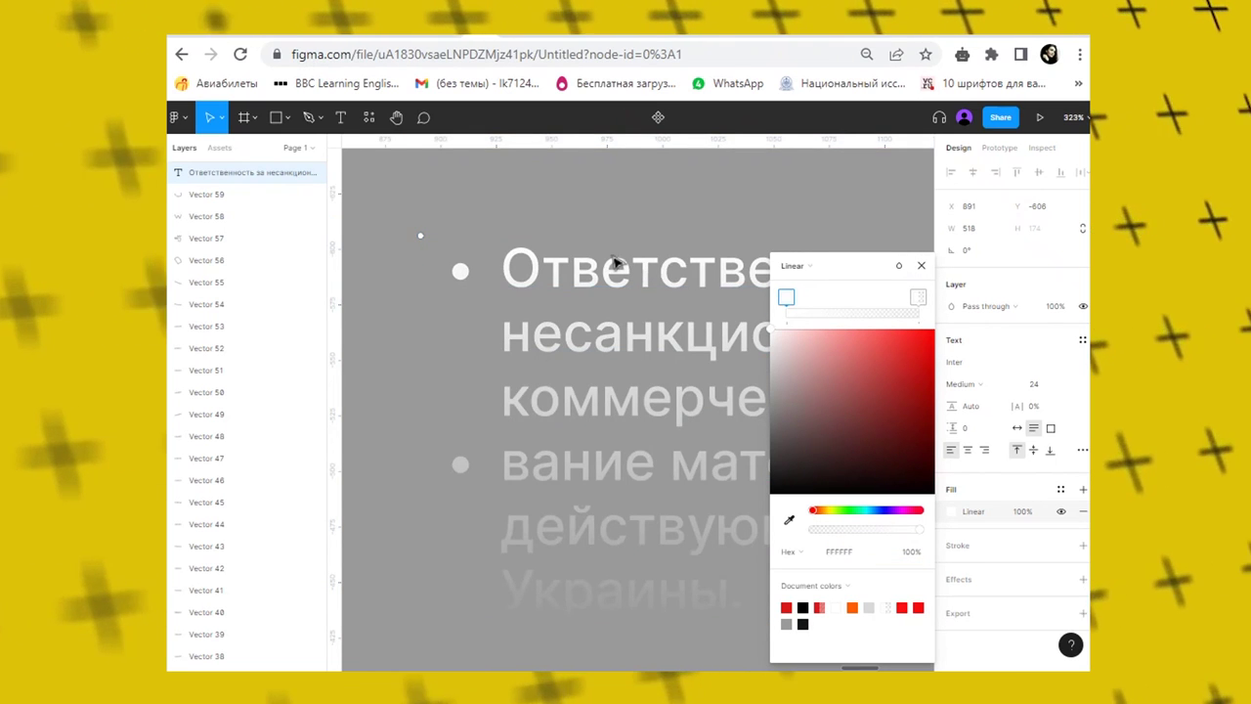
{"action": "key", "text": "shift+2"}
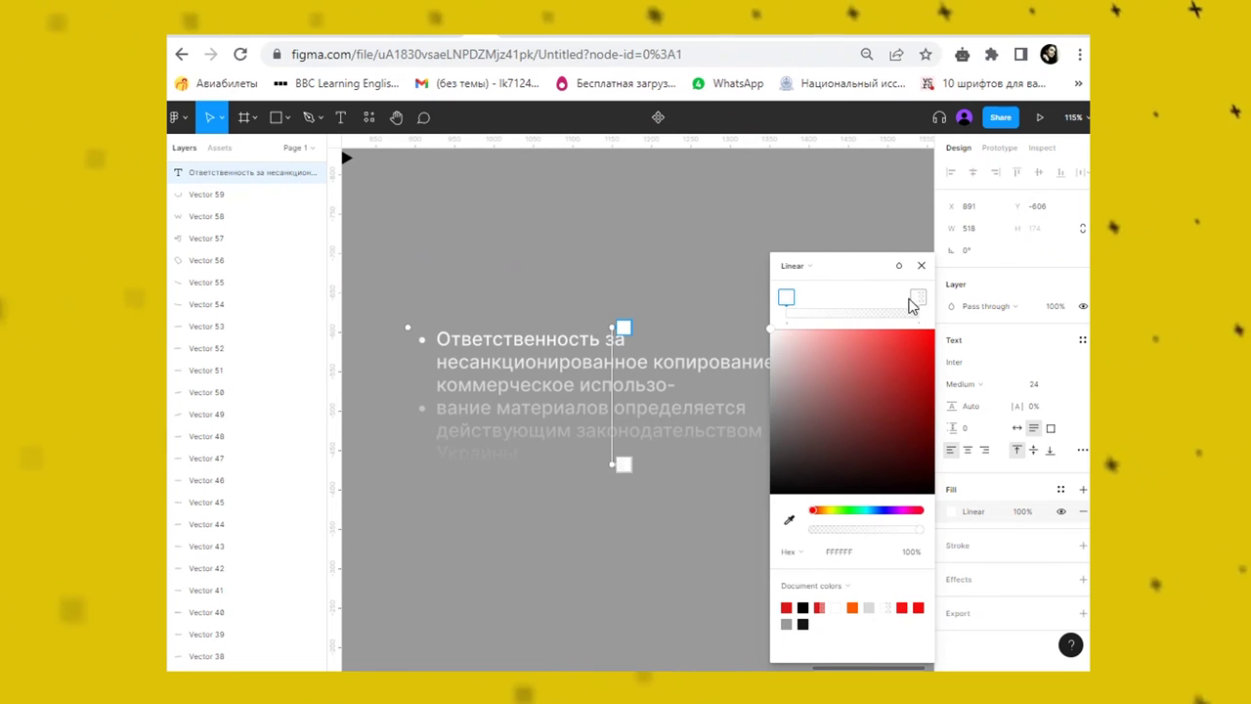
{"action": "left_click", "coordinate": [918, 297]}
{"action": "left_click", "coordinate": [812, 530]}
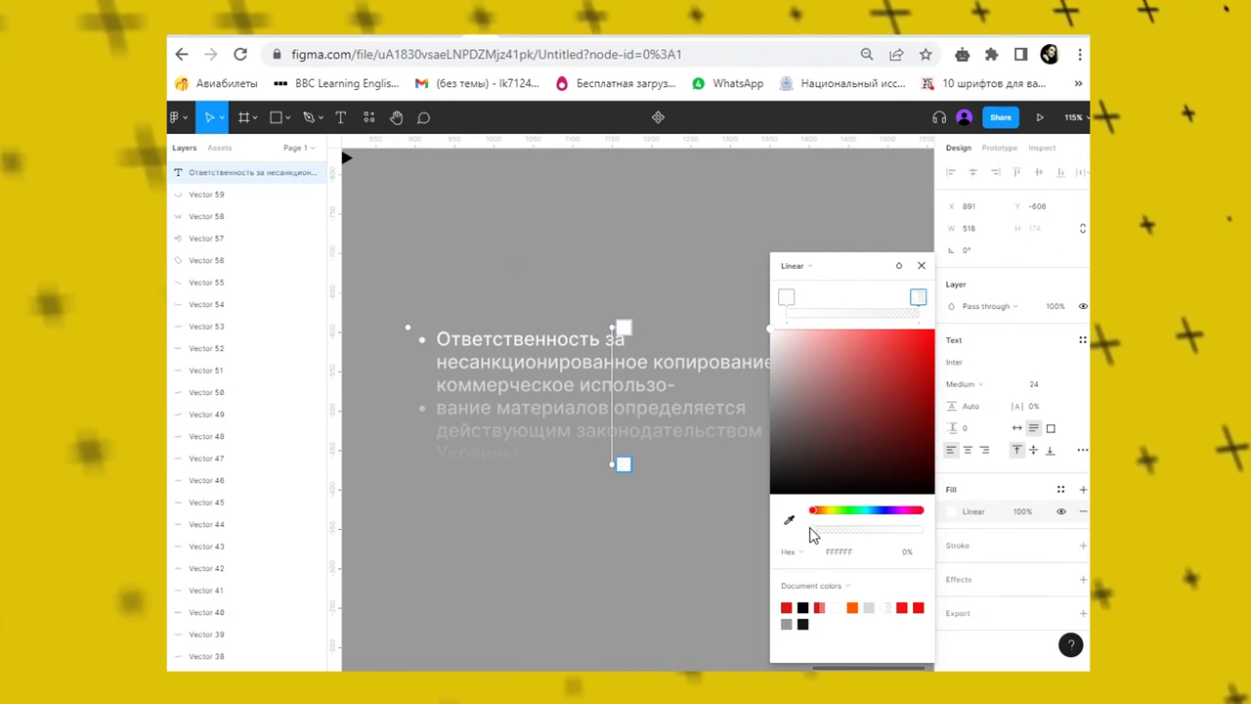
{"action": "left_click_drag", "start_coordinate": [816, 535], "coordinate": [963, 545]}
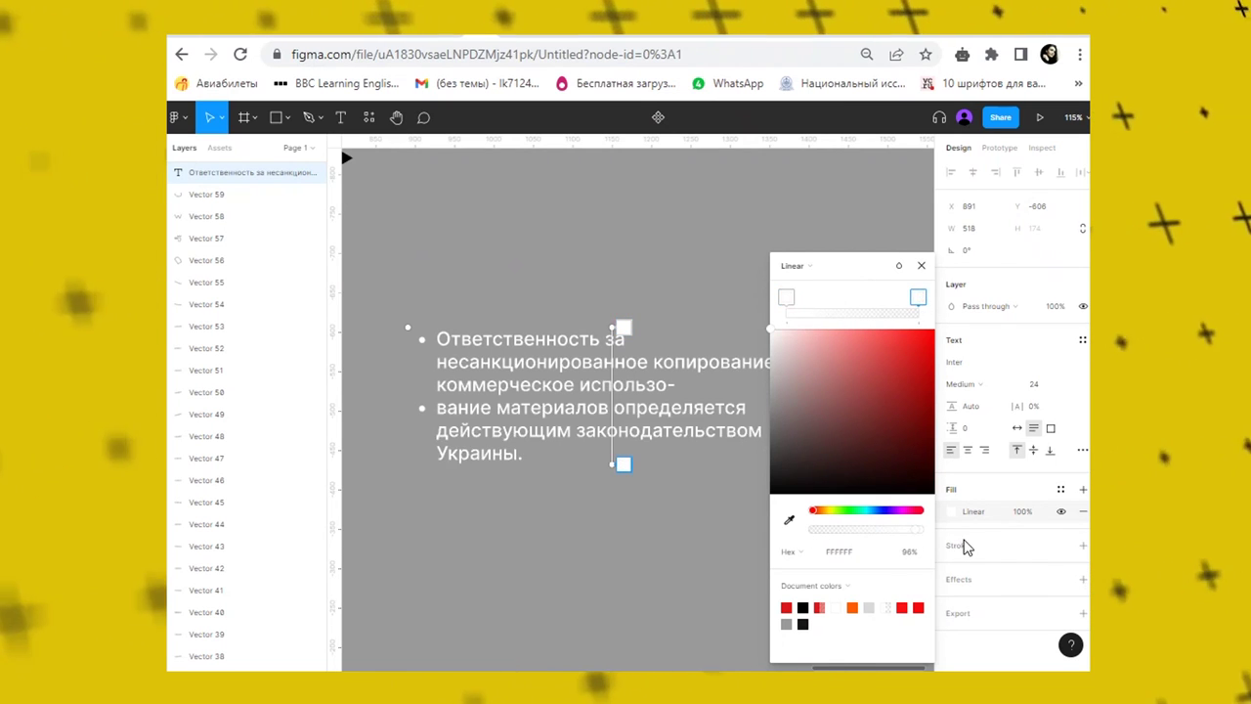
{"action": "left_click", "coordinate": [897, 370]}
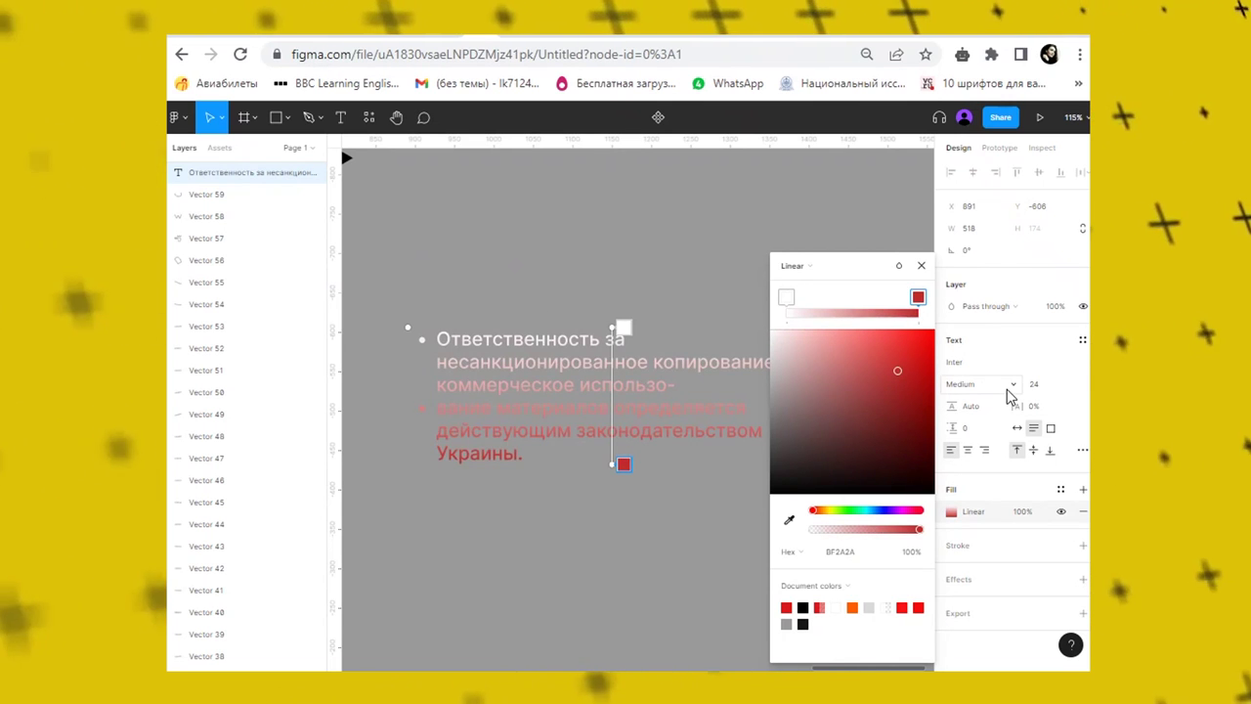
Switch the fill to a radial, then an angular gradient, adjusting the red and white stops.
{"action": "left_click", "coordinate": [830, 272]}
{"action": "left_click", "coordinate": [809, 284]}
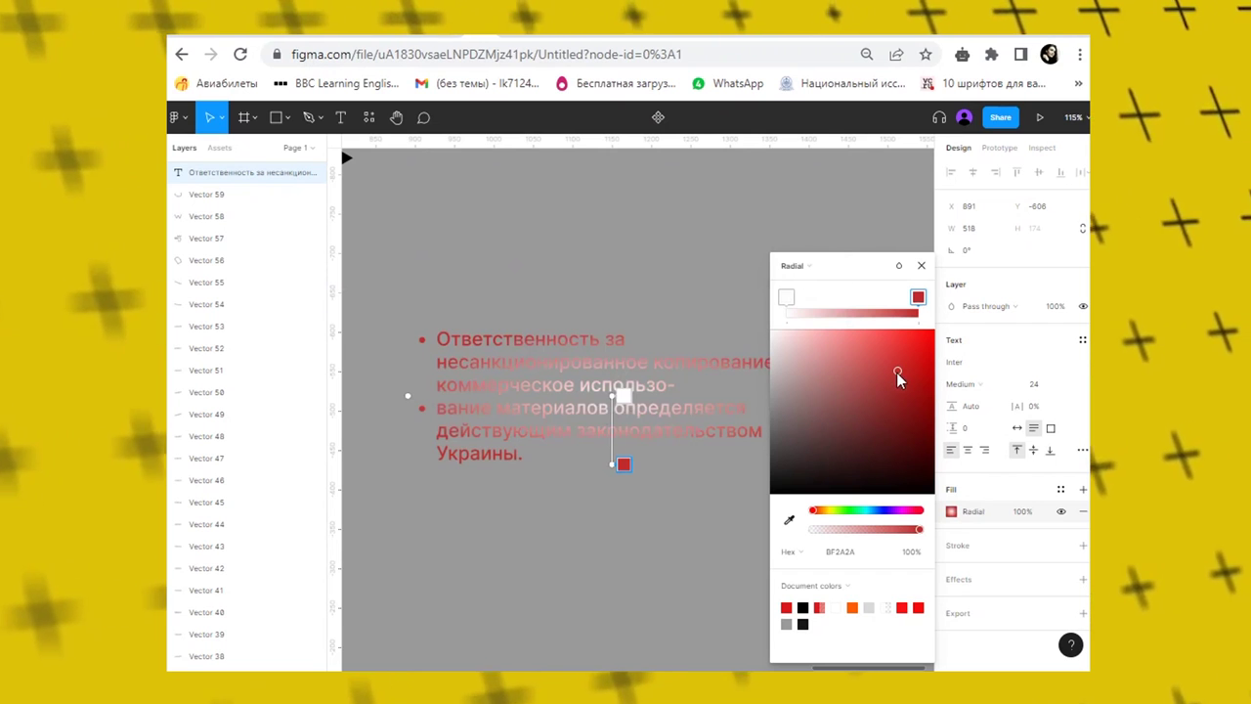
{"action": "mouse_move", "coordinate": [879, 399]}
{"action": "left_mouse_down"}
{"action": "mouse_move", "coordinate": [787, 518]}
{"action": "mouse_move", "coordinate": [815, 496]}
{"action": "mouse_move", "coordinate": [873, 393]}
{"action": "left_mouse_up"}
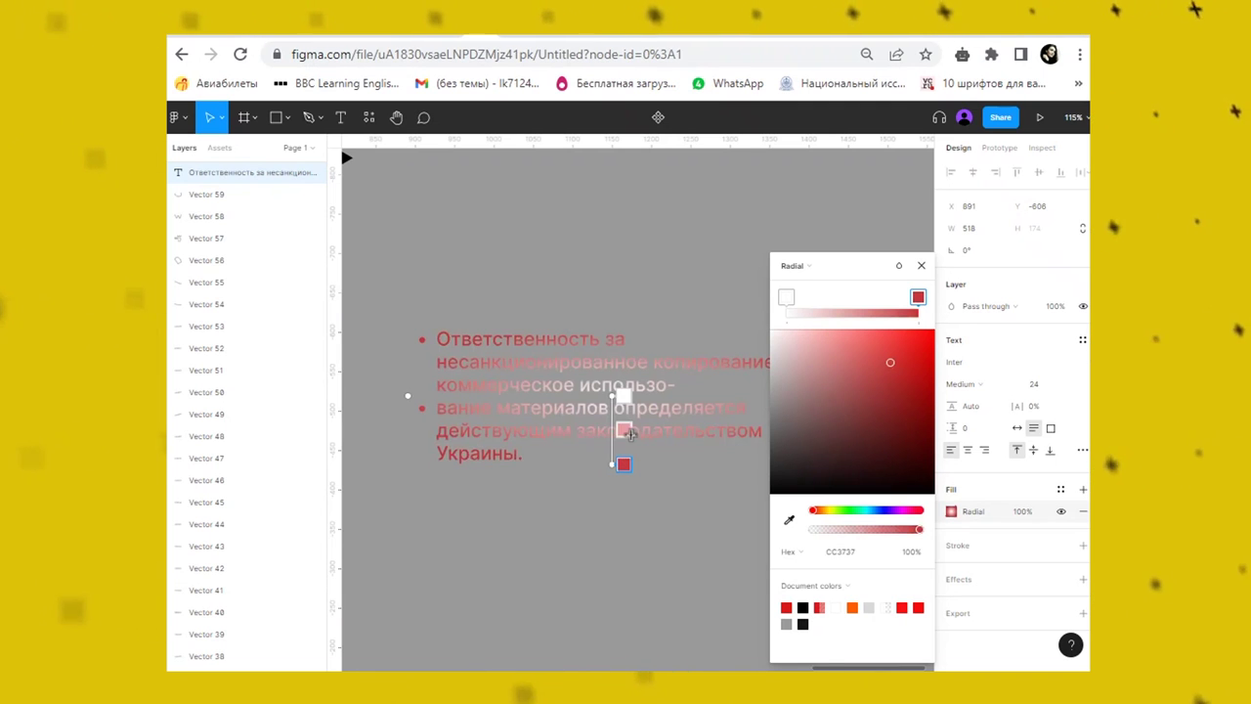
{"action": "left_click", "coordinate": [797, 266]}
{"action": "left_click", "coordinate": [812, 282]}
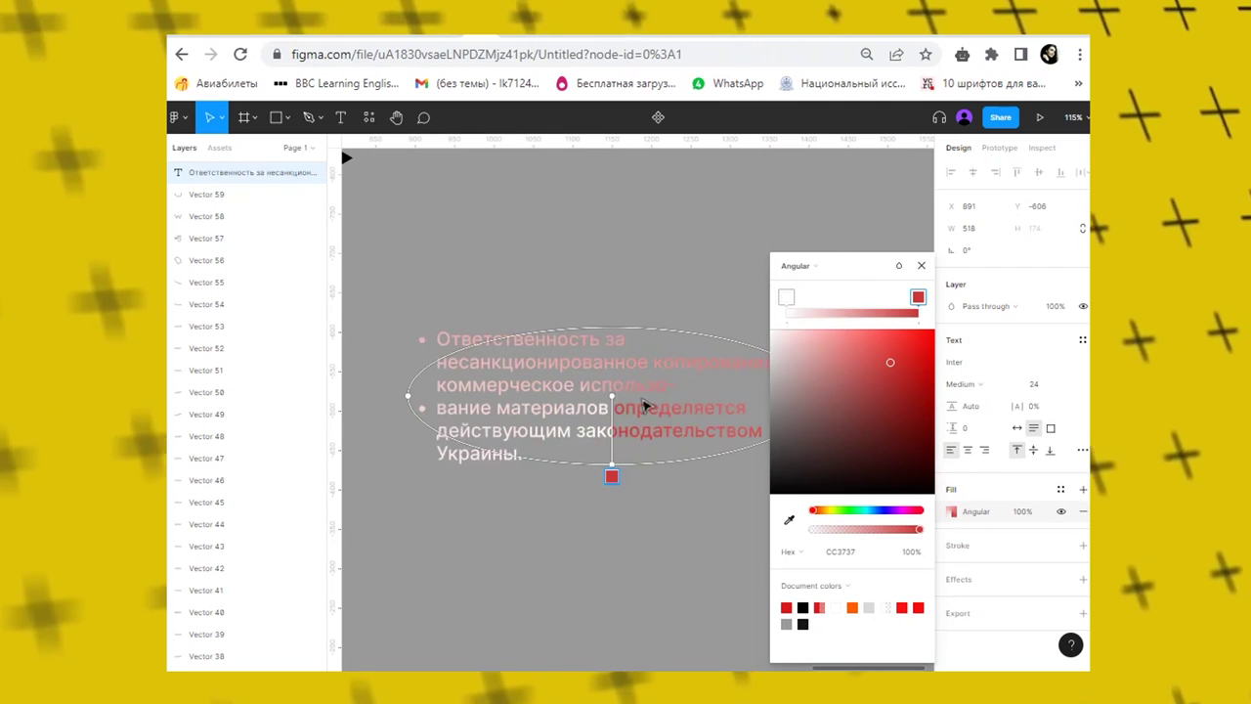
{"action": "mouse_move", "coordinate": [611, 476]}
{"action": "left_mouse_down"}
{"action": "mouse_move", "coordinate": [479, 415]}
{"action": "mouse_move", "coordinate": [600, 498]}
{"action": "left_mouse_up"}
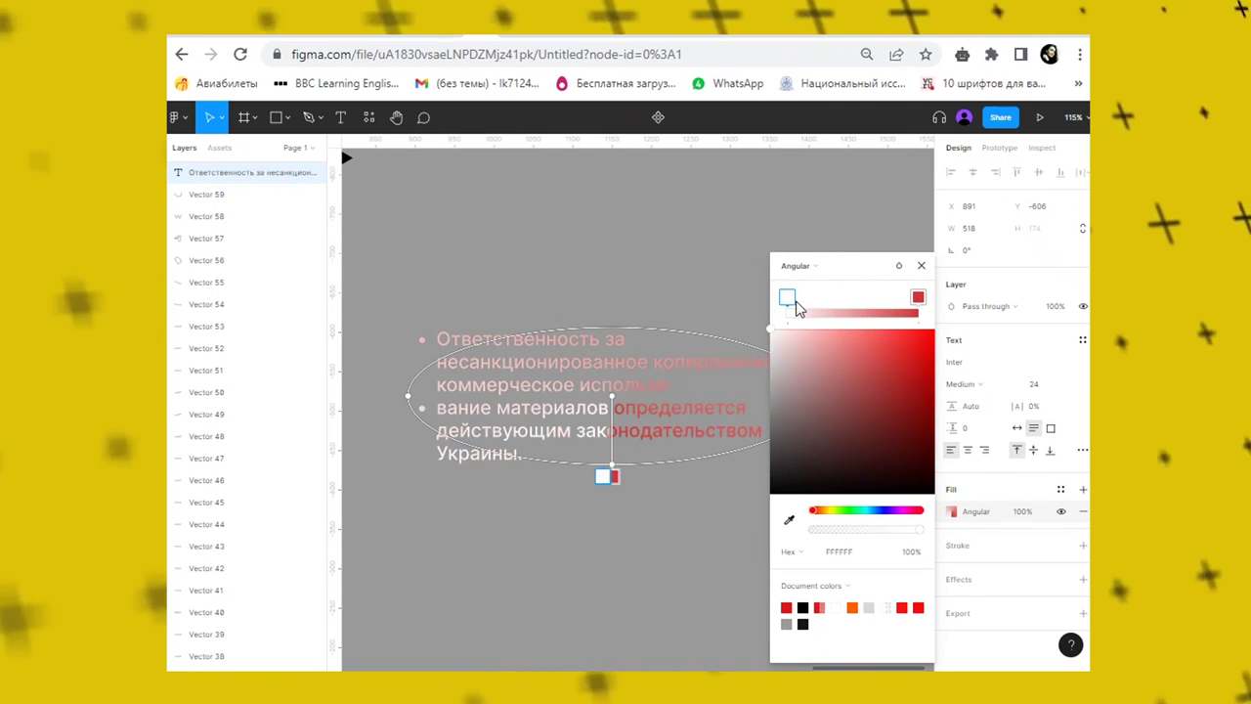
Try a diamond gradient fill, then change the fill type to Image.
{"action": "left_click", "coordinate": [816, 266]}
{"action": "left_click", "coordinate": [810, 285]}
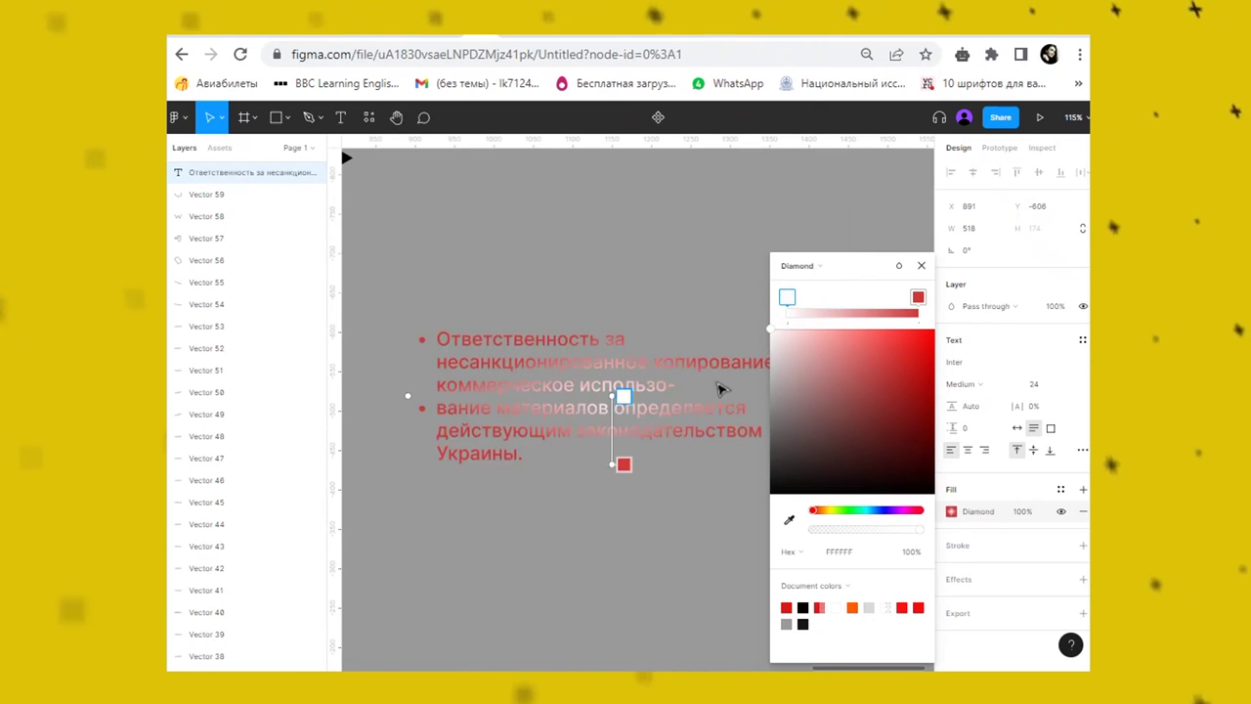
{"action": "left_click", "coordinate": [623, 464]}
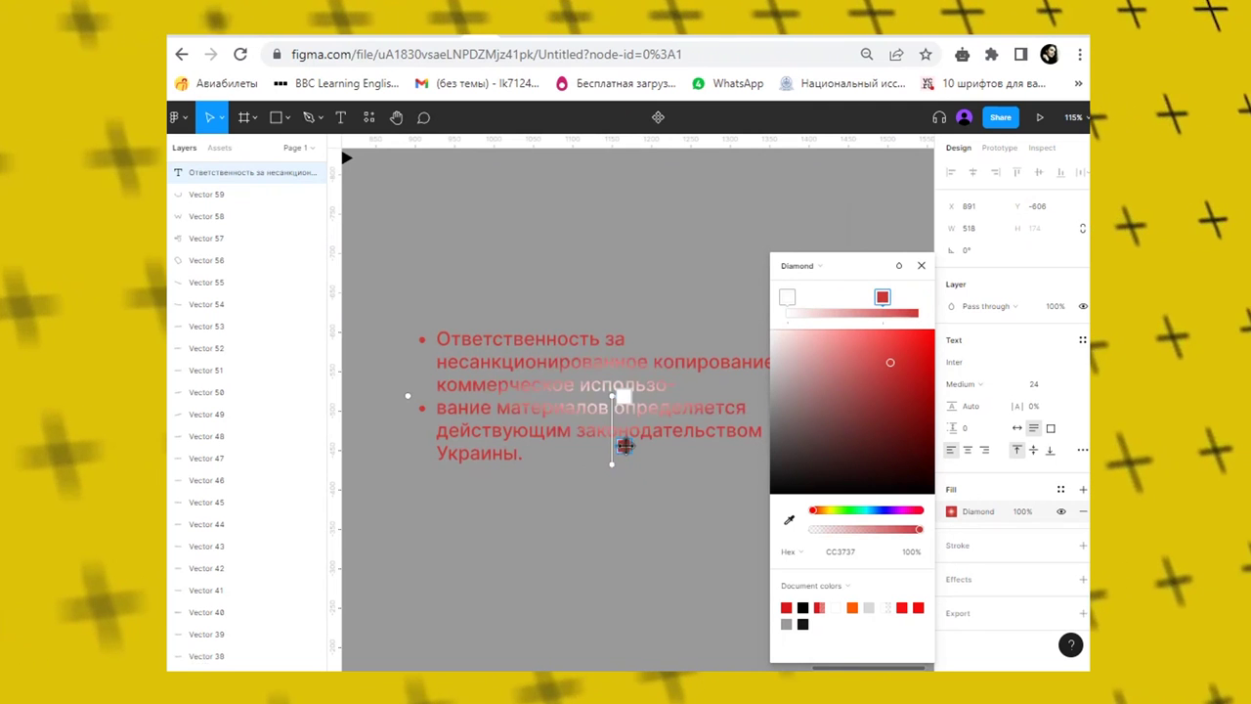
{"action": "left_click", "coordinate": [816, 266]}
{"action": "left_click", "coordinate": [819, 284]}
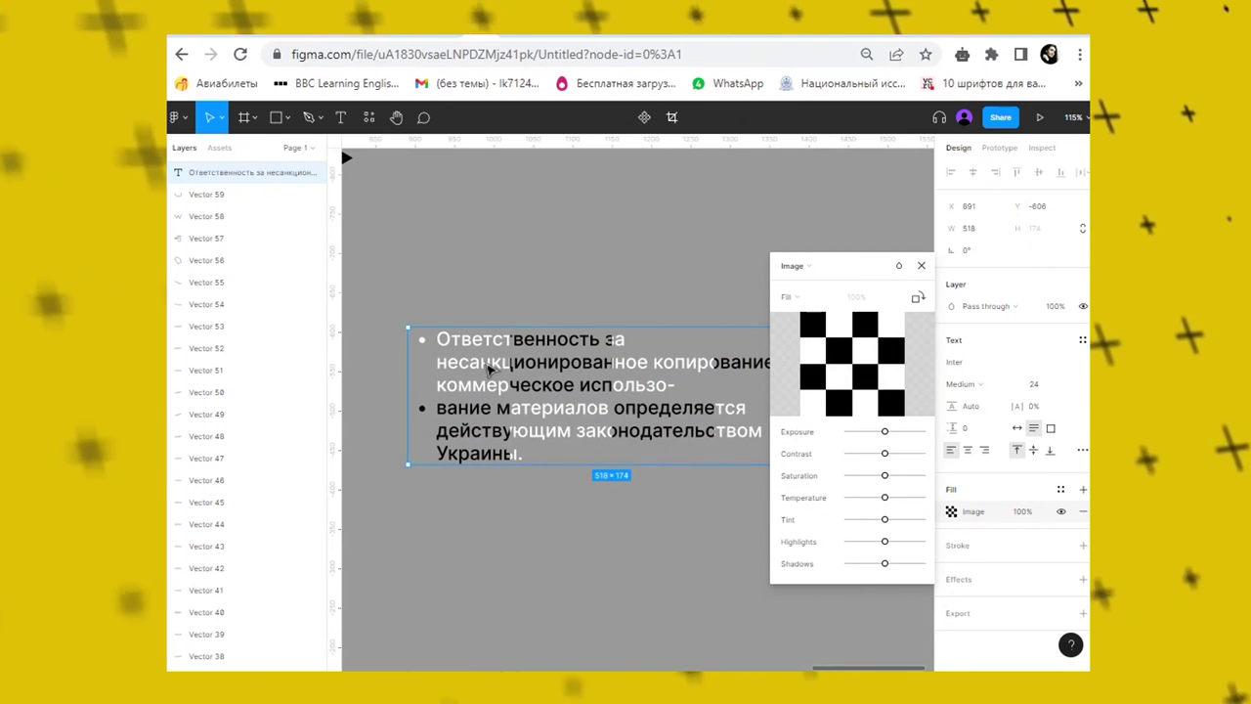
Load the fox photo from Downloads as the text's image fill.
{"action": "left_click", "coordinate": [853, 365]}
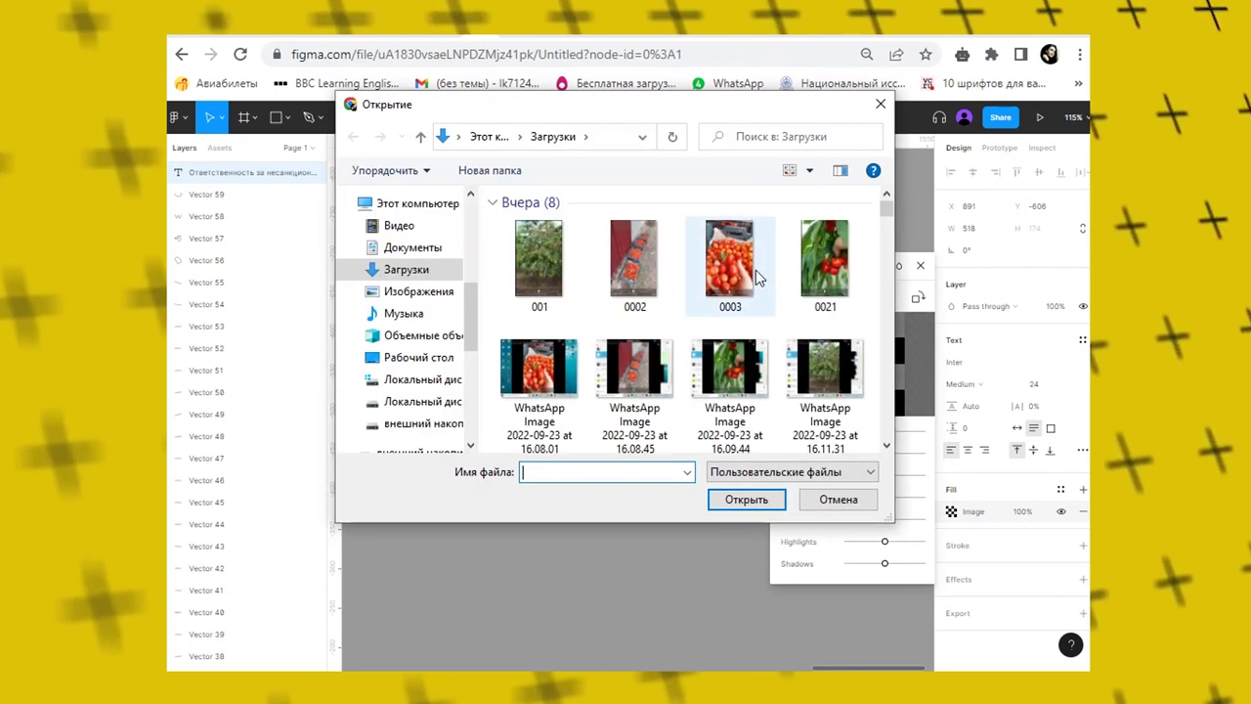
{"action": "scroll", "coordinate": [748, 279], "scroll_direction": "down", "scroll_amount": 3}
{"action": "scroll", "coordinate": [735, 283], "scroll_direction": "down", "scroll_amount": 5}
{"action": "scroll", "coordinate": [735, 294], "scroll_direction": "down", "scroll_amount": 3}
{"action": "scroll", "coordinate": [737, 342], "scroll_direction": "down", "scroll_amount": 5}
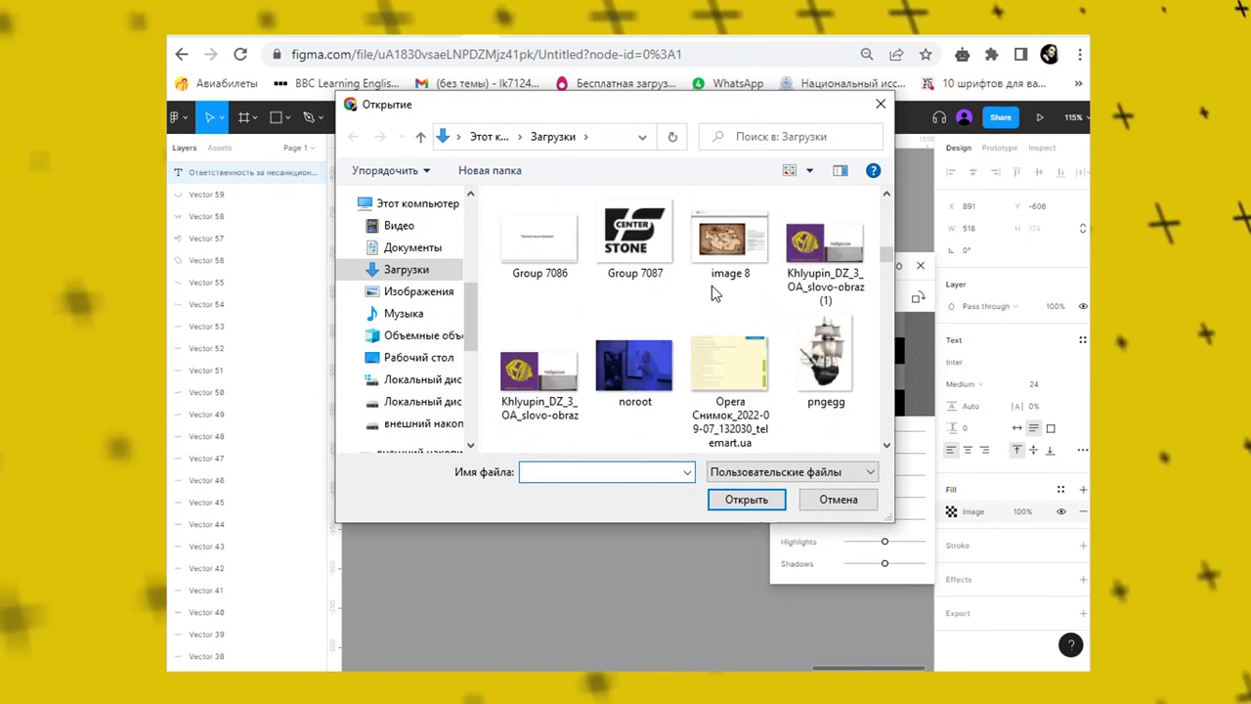
{"action": "scroll", "coordinate": [740, 381], "scroll_direction": "down", "scroll_amount": 2}
{"action": "left_click", "coordinate": [739, 391]}
{"action": "left_click", "coordinate": [743, 500]}
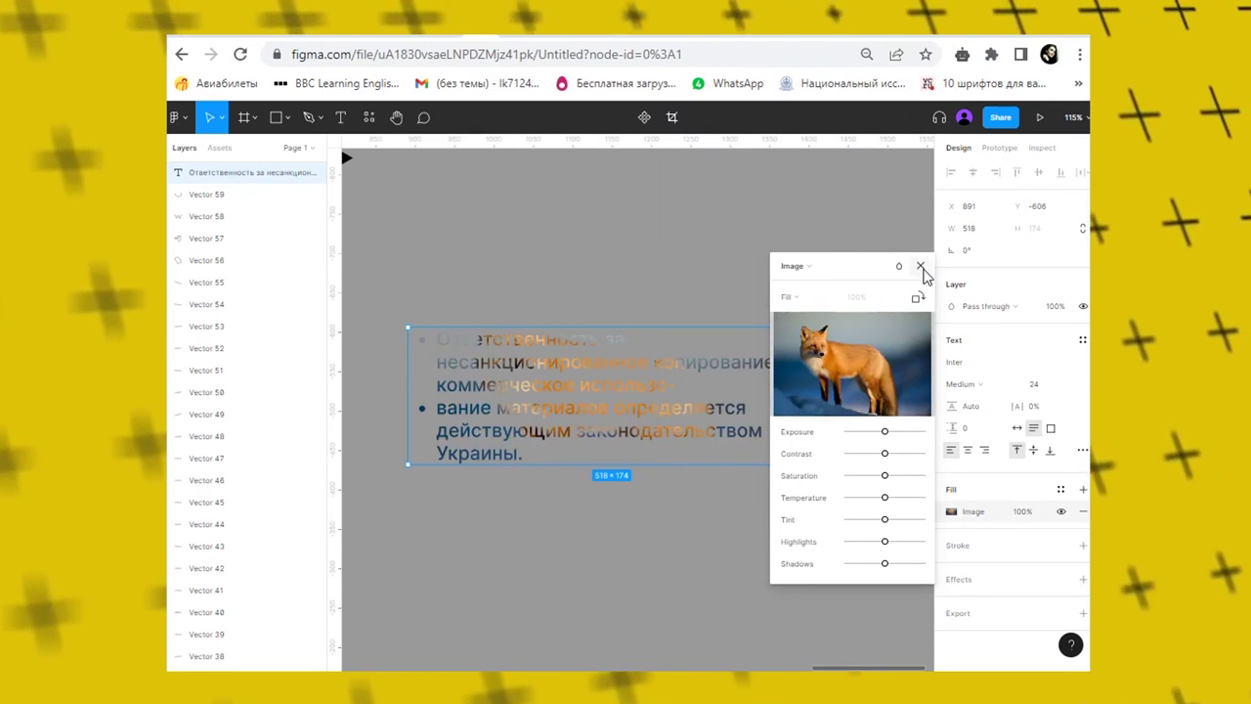
Move the text box up and to the left, reopening the image fill settings afterwards.
{"action": "left_click", "coordinate": [919, 266]}
{"action": "left_click_drag", "start_coordinate": [711, 400], "coordinate": [692, 322]}
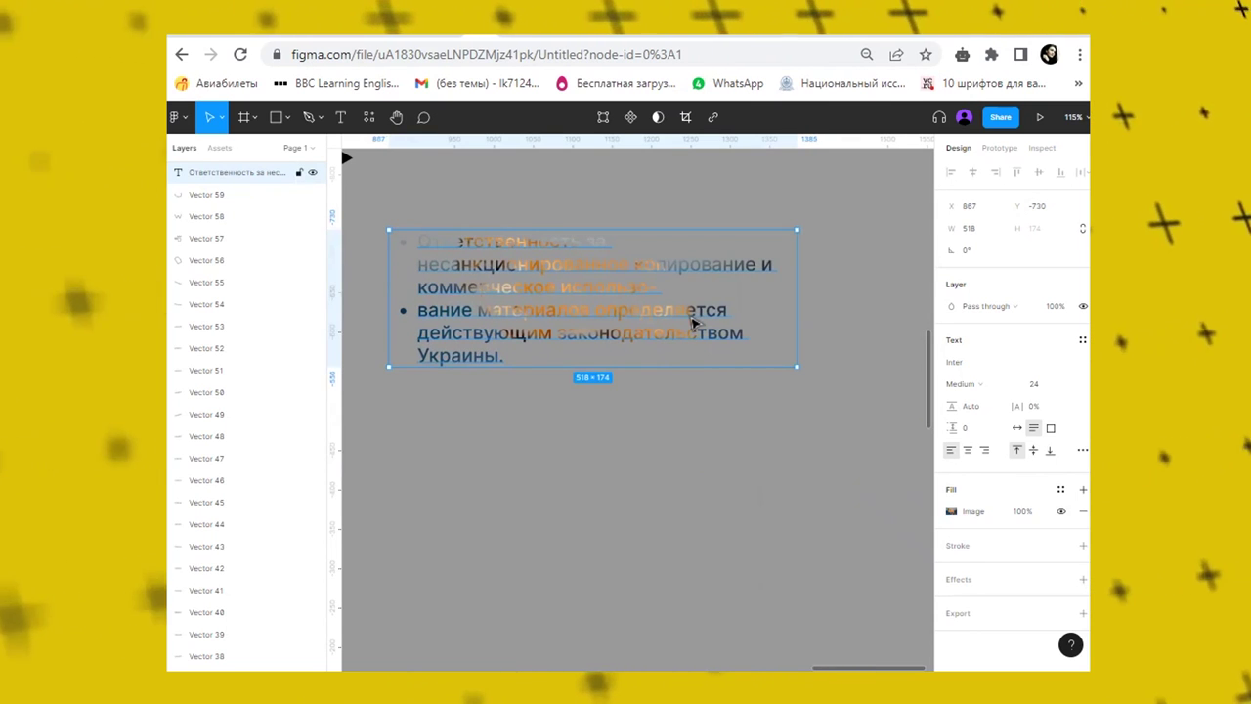
{"action": "left_click", "coordinate": [957, 516]}
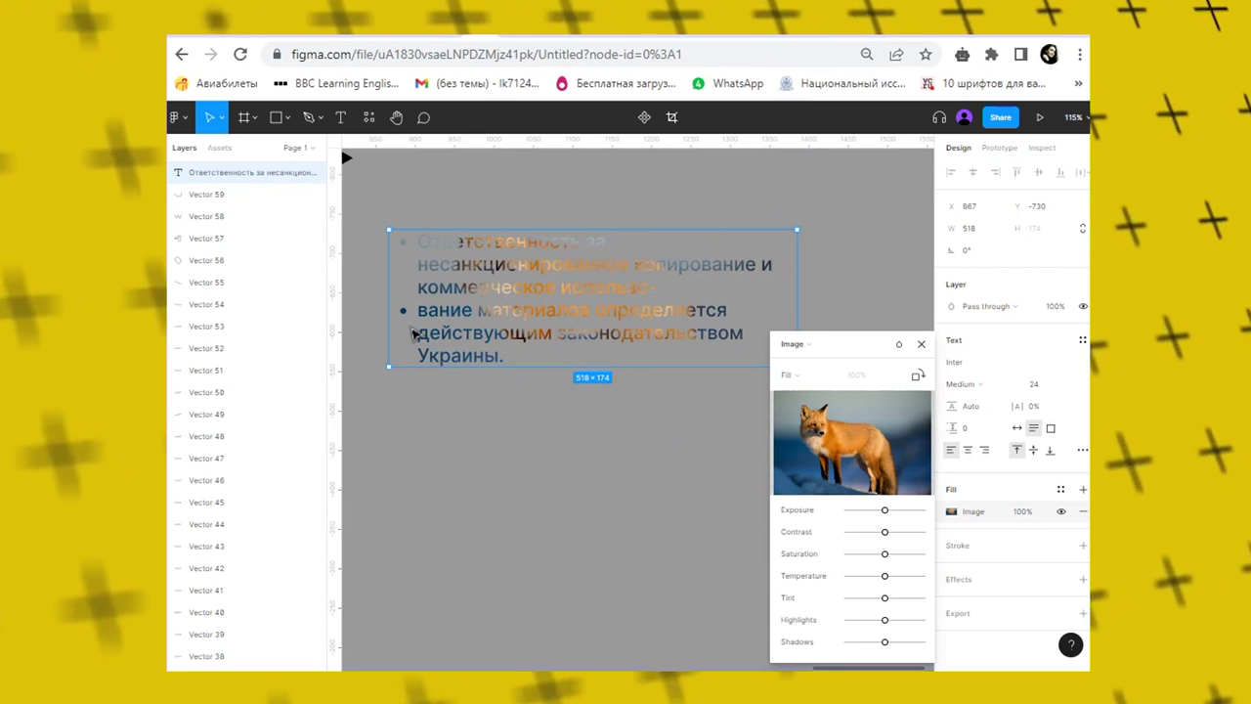
Close the Image fill panel so the text returns to its white FFFFFF fill at X 891, Y -606.
{"action": "left_click", "coordinate": [922, 344]}
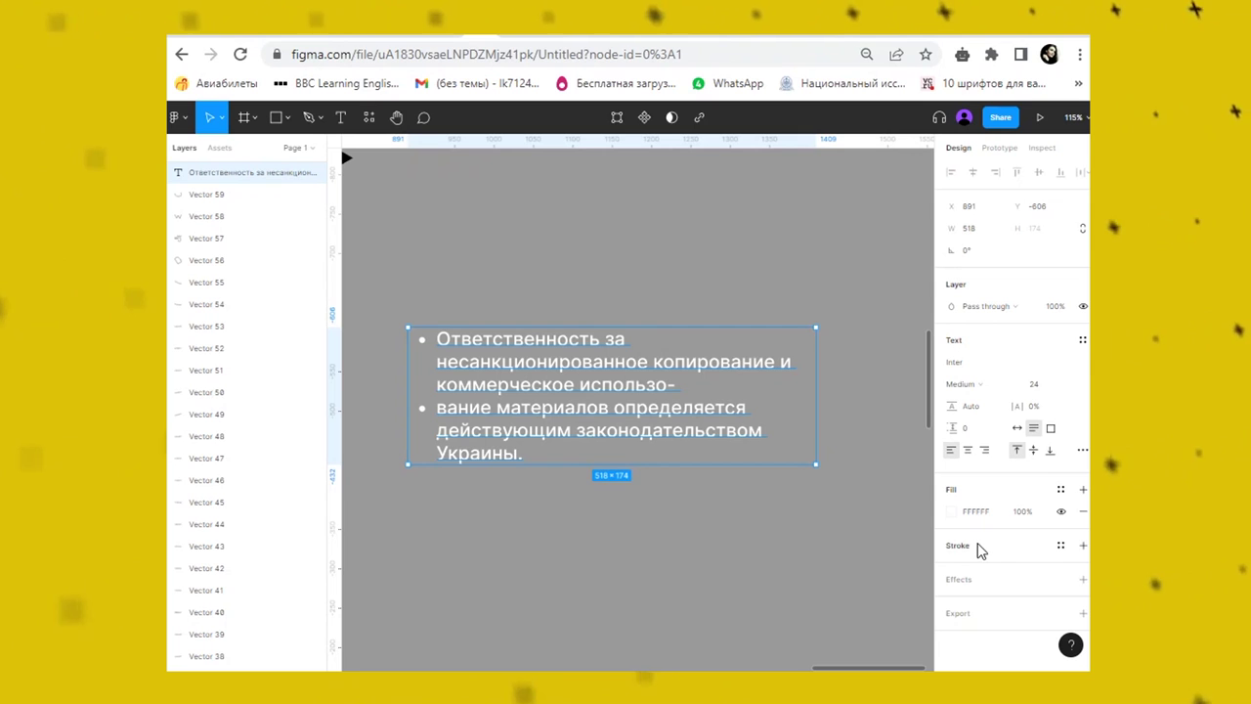